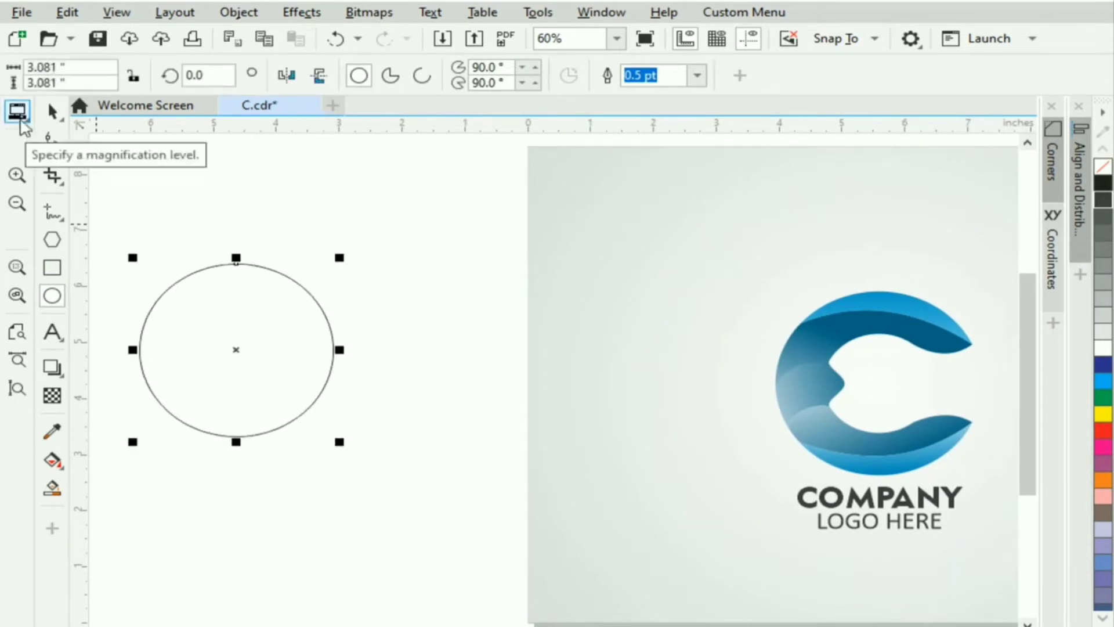
Move and enlarge the circle to 3.081 in, leaving a concentric 1.765 in copy inside it.
{"action": "left_click", "coordinate": [52, 110]}
{"action": "left_click_drag", "start_coordinate": [250, 377], "coordinate": [309, 405]}
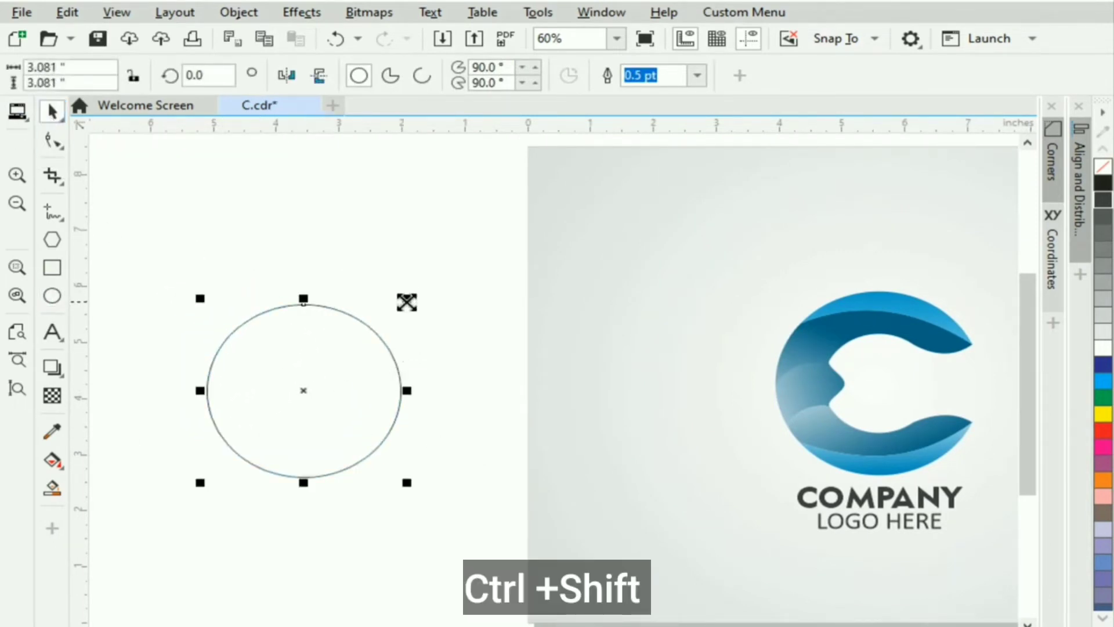
{"action": "left_click_drag", "start_coordinate": [407, 302], "coordinate": [379, 339]}
{"action": "left_click", "coordinate": [169, 256]}
Delete the stray extra copy of the inner circle.
{"action": "left_click_drag", "start_coordinate": [142, 230], "coordinate": [446, 527]}
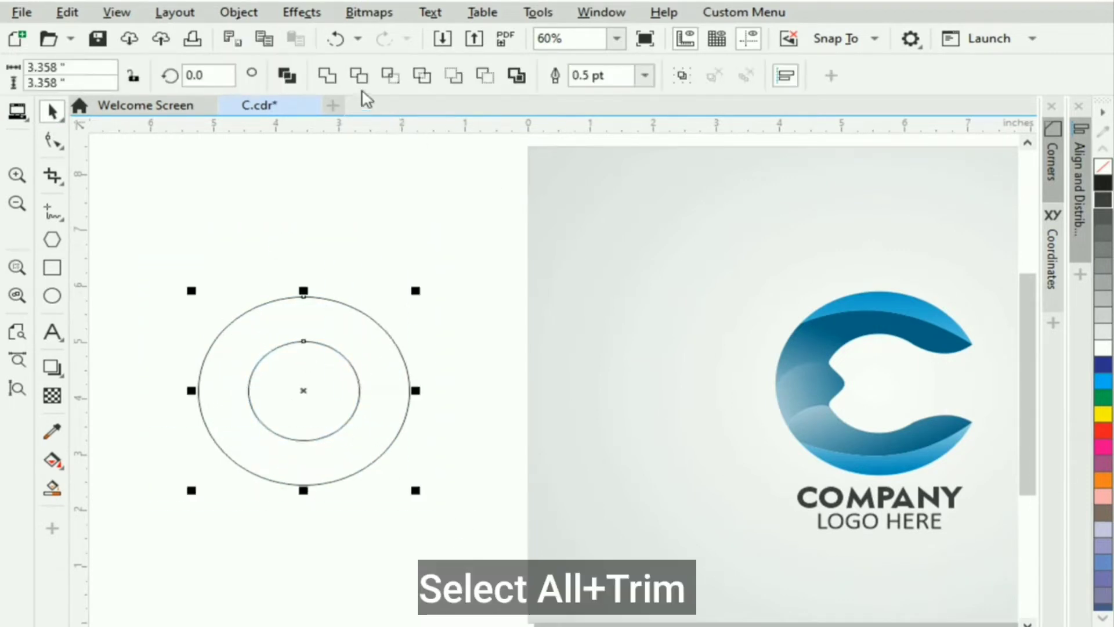
{"action": "left_click", "coordinate": [430, 472]}
{"action": "left_click_drag", "start_coordinate": [348, 429], "coordinate": [514, 563]}
{"action": "key", "text": "Delete"}
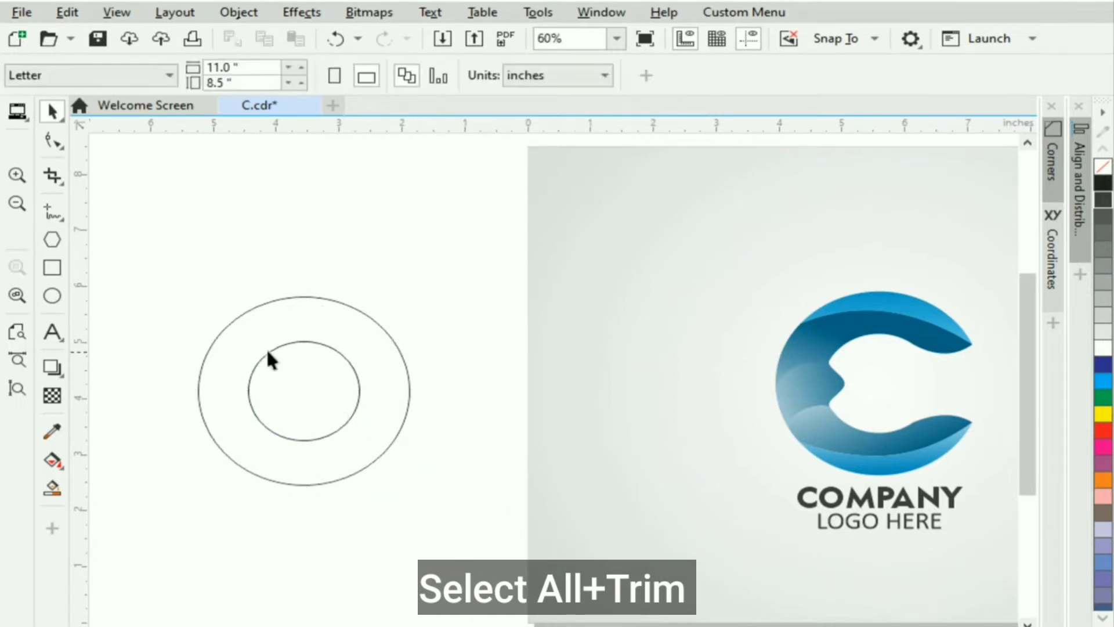
Place vertical and horizontal guides through the circles' centre and draw a rectangle to their right.
{"action": "key", "text": "ctrl+a"}
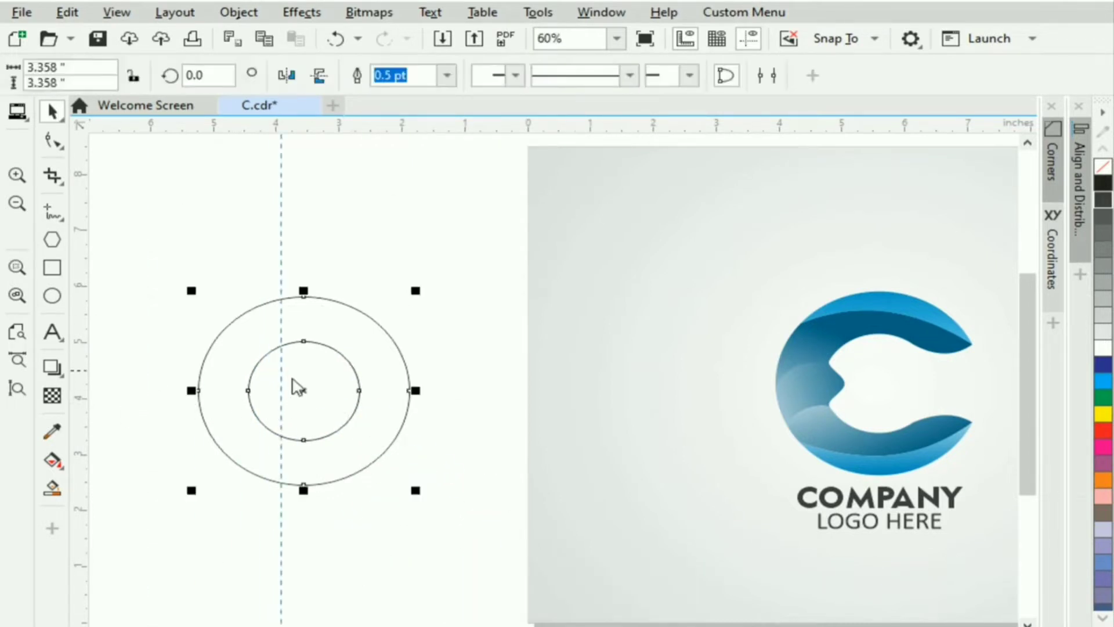
{"action": "left_click_drag", "start_coordinate": [281, 261], "coordinate": [298, 135]}
{"action": "left_click_drag", "start_coordinate": [293, 196], "coordinate": [325, 391]}
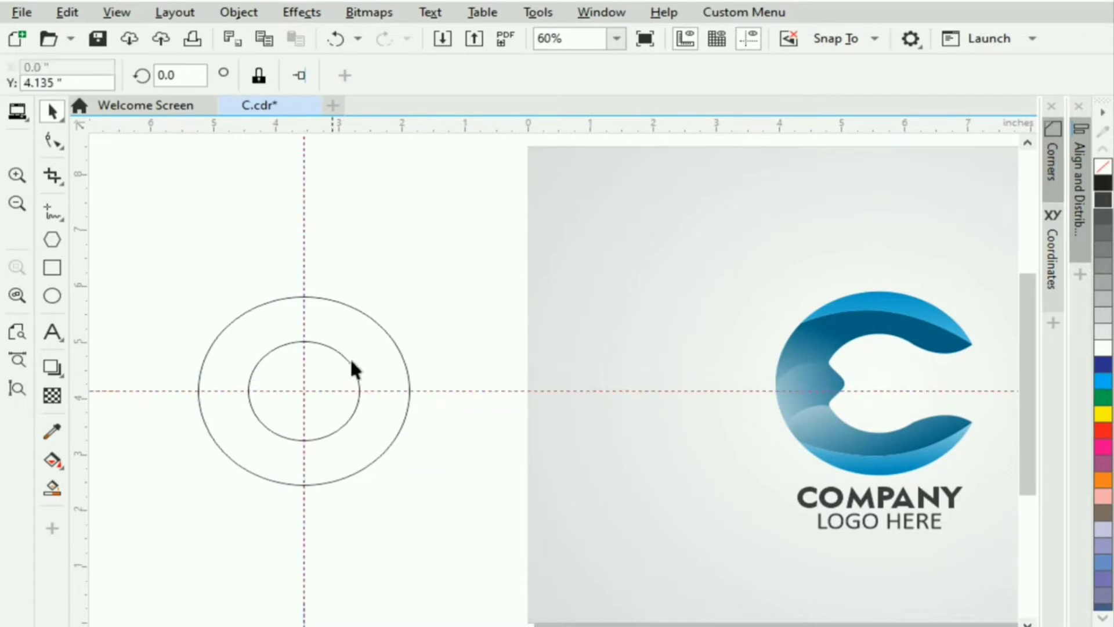
{"action": "key", "text": "Escape"}
{"action": "key", "text": "F6"}
{"action": "mouse_move", "coordinate": [391, 263]}
{"action": "left_mouse_down"}
{"action": "mouse_move", "coordinate": [515, 369]}
{"action": "mouse_move", "coordinate": [629, 361]}
{"action": "left_mouse_up"}
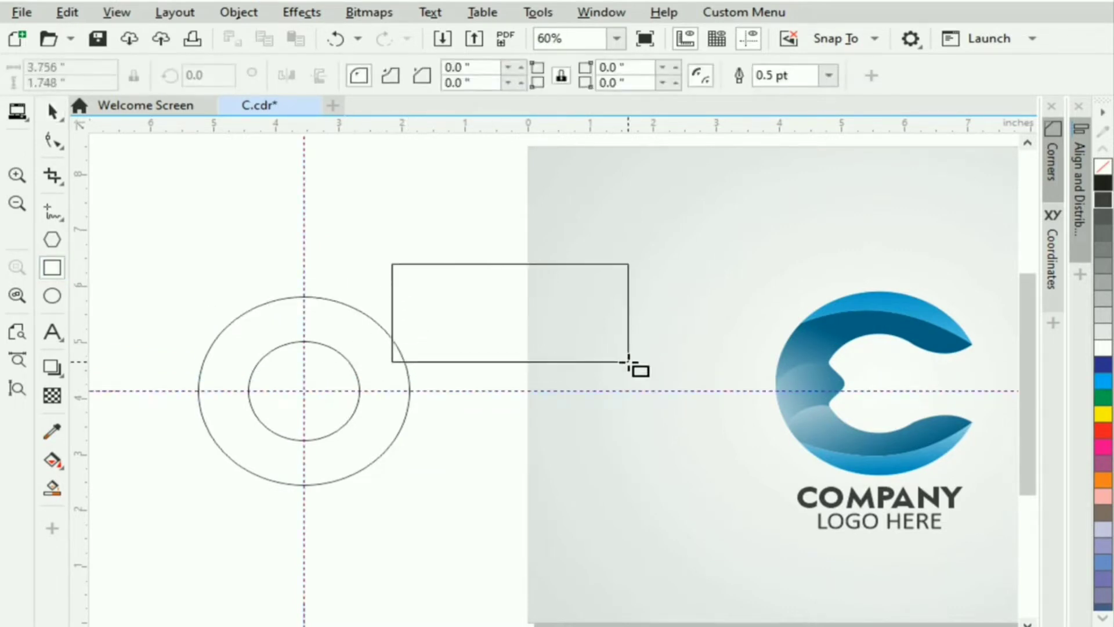
Snap a shortened rectangle to the circles' centre and trim them, then undo the attempt.
{"action": "left_click", "coordinate": [51, 112]}
{"action": "left_click_drag", "start_coordinate": [395, 313], "coordinate": [303, 391]}
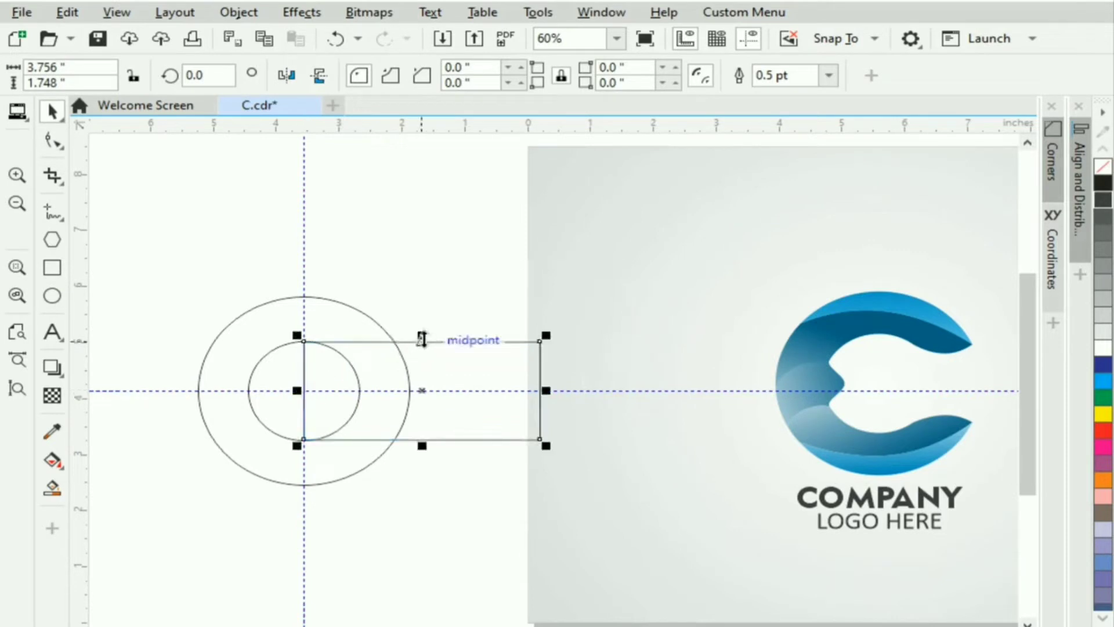
{"action": "left_click_drag", "start_coordinate": [422, 341], "coordinate": [422, 354]}
{"action": "left_click_drag", "start_coordinate": [313, 404], "coordinate": [303, 391]}
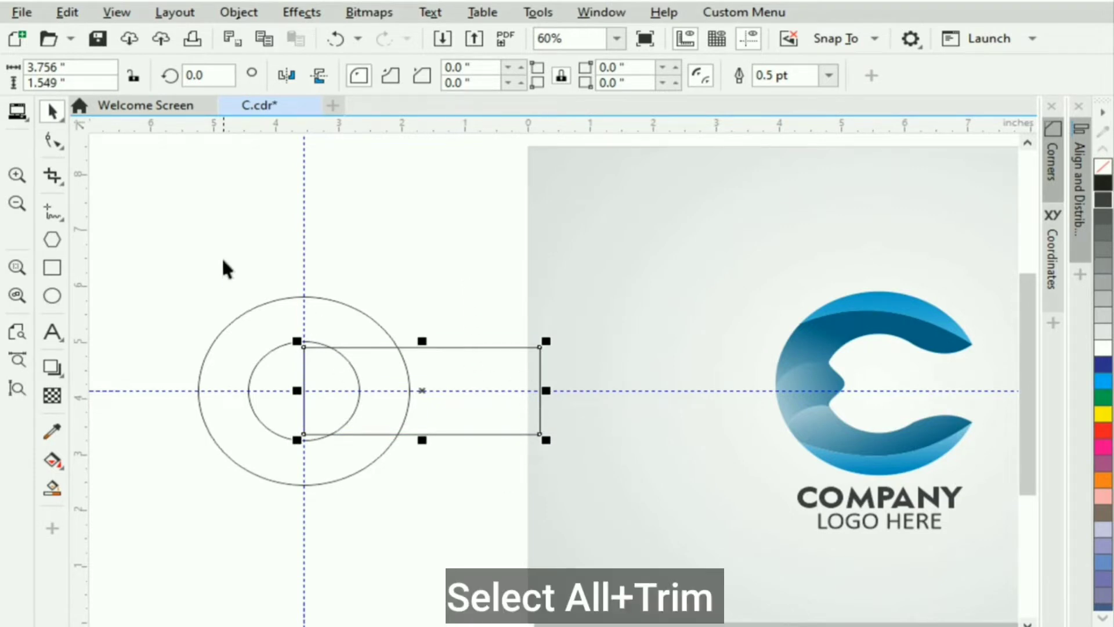
{"action": "key", "text": "ctrl+a"}
{"action": "left_click", "coordinate": [358, 76]}
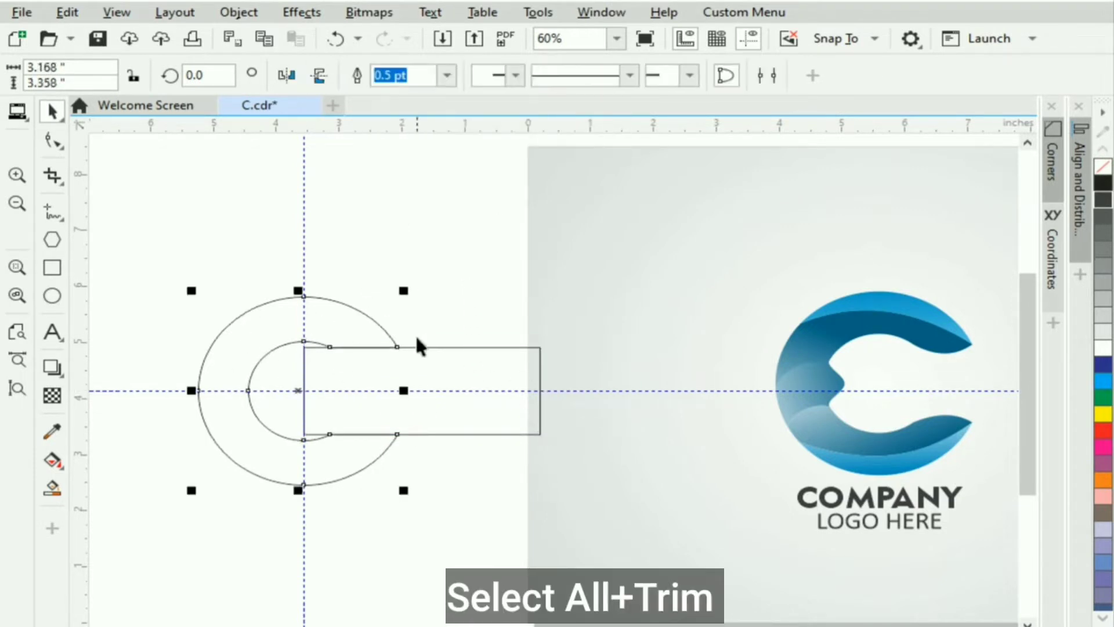
{"action": "left_click_drag", "start_coordinate": [509, 357], "coordinate": [542, 569]}
{"action": "key", "text": "Delete"}
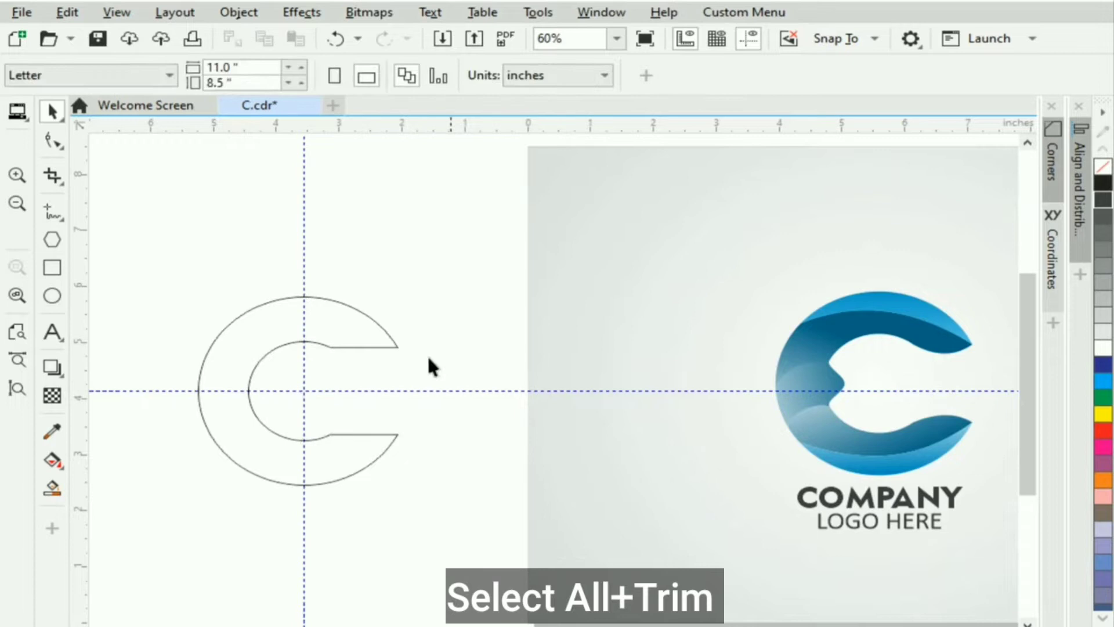
{"action": "key", "text": "ctrl+z"}
{"action": "key", "text": "ctrl+z"}
{"action": "key", "text": "ctrl+z"}
Realign the rectangle on the horizontal guide, trim the circles with it, and delete it.
{"action": "left_click", "coordinate": [469, 356]}
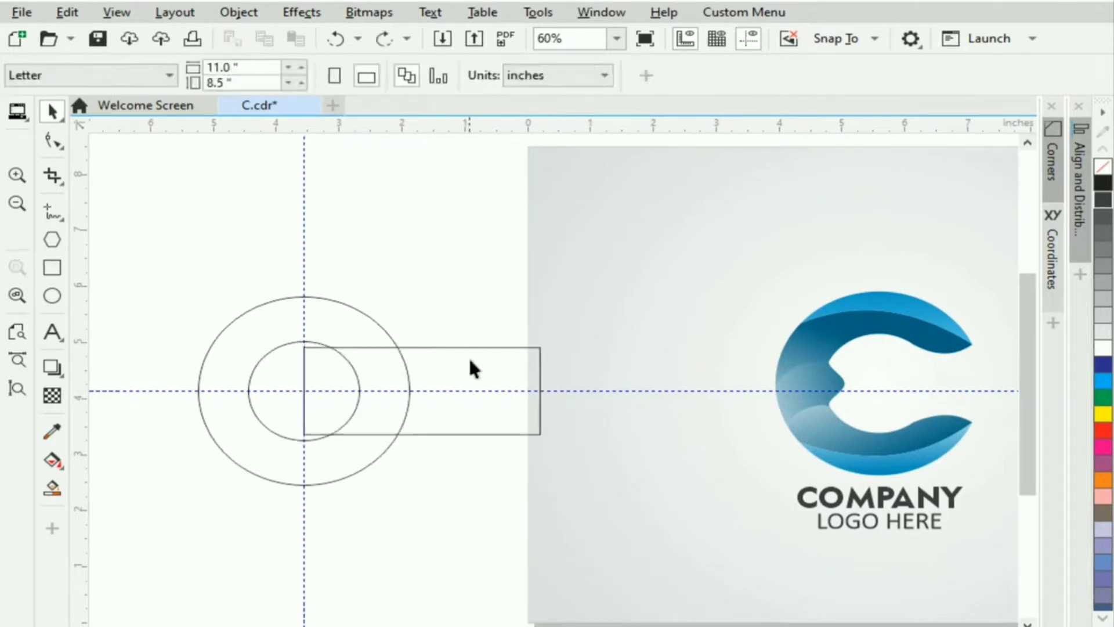
{"action": "left_click", "coordinate": [421, 348]}
{"action": "left_click_drag", "start_coordinate": [420, 341], "coordinate": [420, 354]}
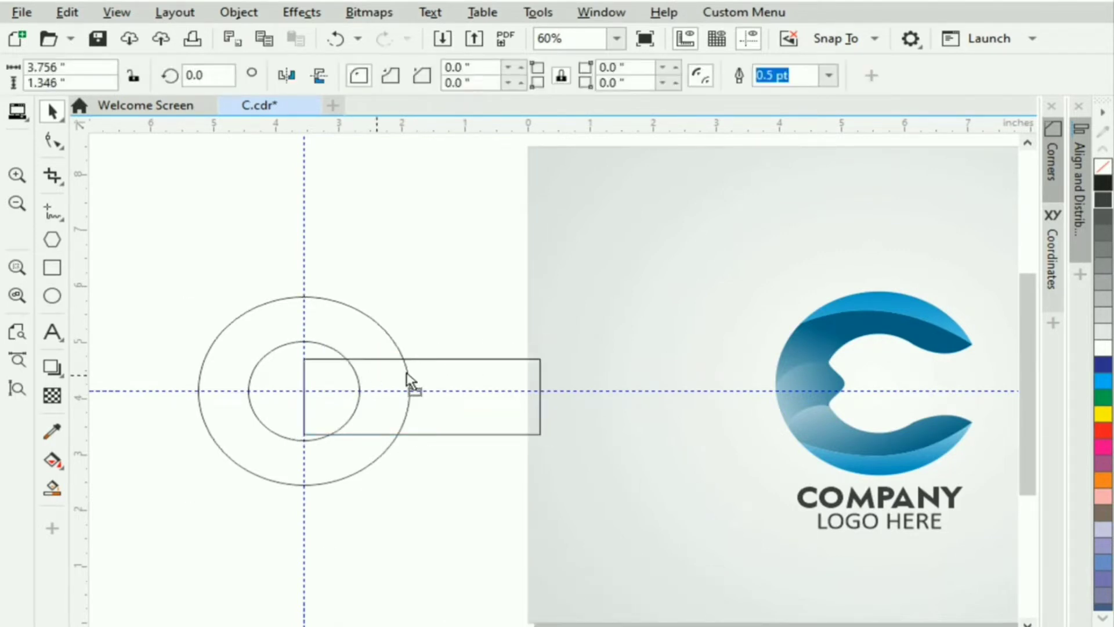
{"action": "mouse_move", "coordinate": [304, 398]}
{"action": "left_mouse_down"}
{"action": "mouse_move", "coordinate": [395, 392]}
{"action": "mouse_move", "coordinate": [306, 390]}
{"action": "left_mouse_up"}
{"action": "left_click", "coordinate": [373, 315], "text": "shift"}
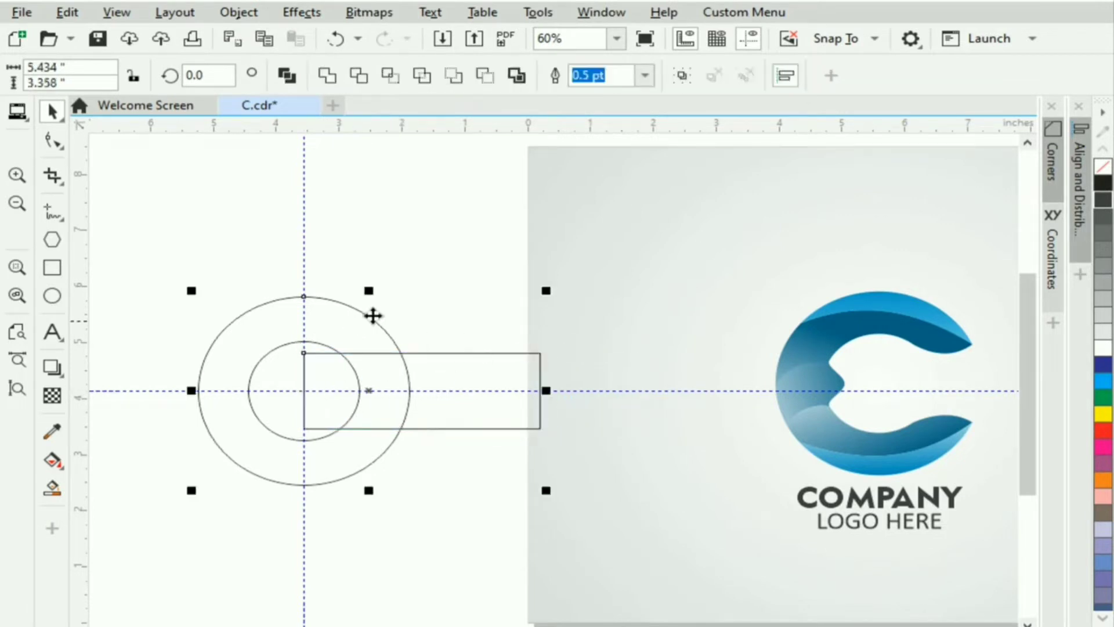
{"action": "left_click", "coordinate": [358, 75]}
{"action": "left_click_drag", "start_coordinate": [487, 411], "coordinate": [584, 523]}
{"action": "key", "text": "Delete"}
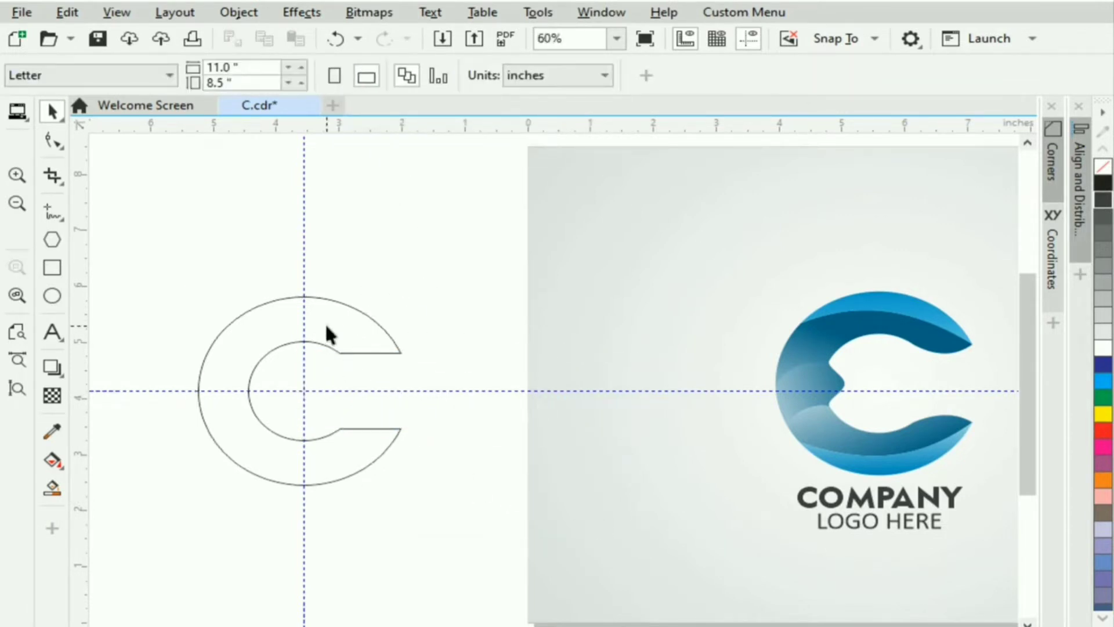
Select the C's outline with the Shape tool and zoom in.
{"action": "key", "text": "F10"}
{"action": "left_click", "coordinate": [403, 366]}
{"action": "scroll", "coordinate": [402, 367], "scroll_direction": "up", "scroll_amount": 3}
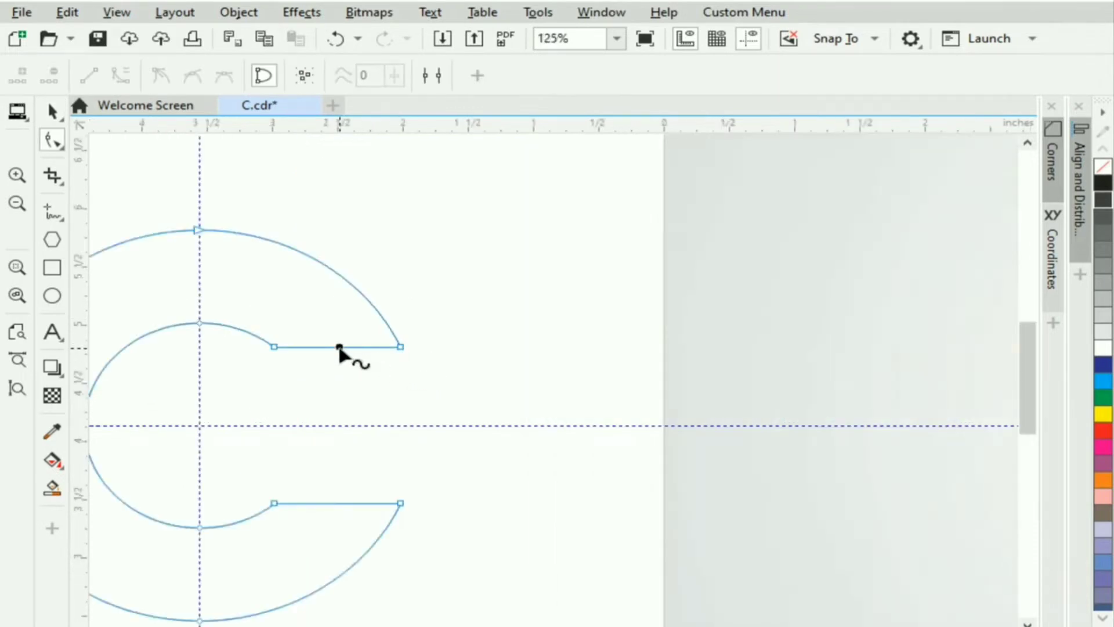
Convert the straight ends of the upper and lower arms to curves and bend them inward.
{"action": "left_click", "coordinate": [341, 346]}
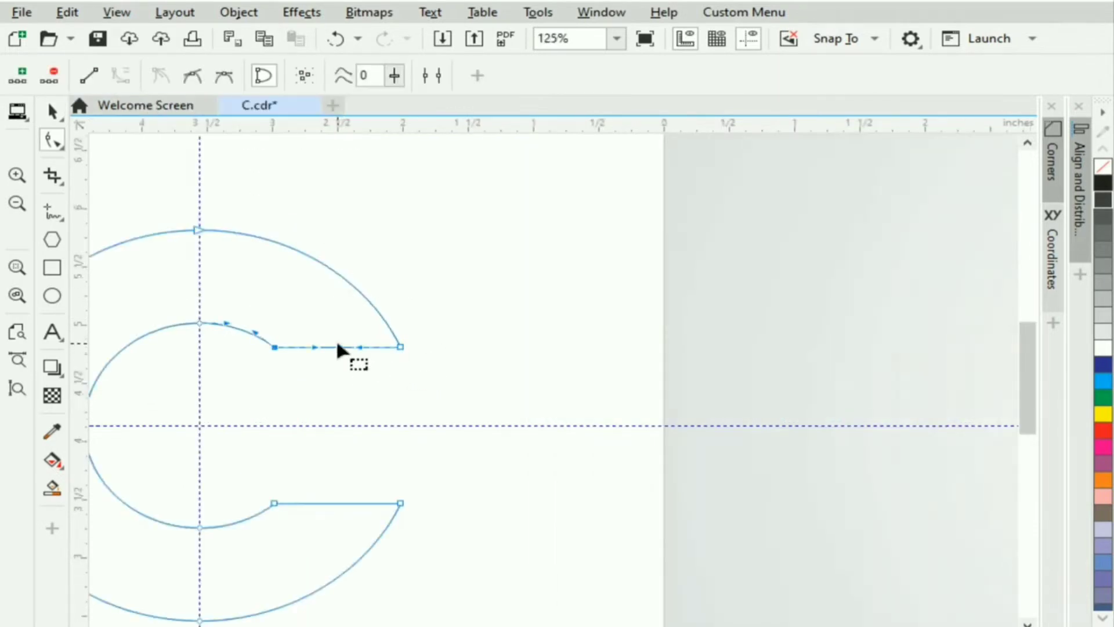
{"action": "mouse_move", "coordinate": [338, 347]}
{"action": "left_mouse_down"}
{"action": "mouse_move", "coordinate": [351, 390]}
{"action": "mouse_move", "coordinate": [339, 367]}
{"action": "left_mouse_up"}
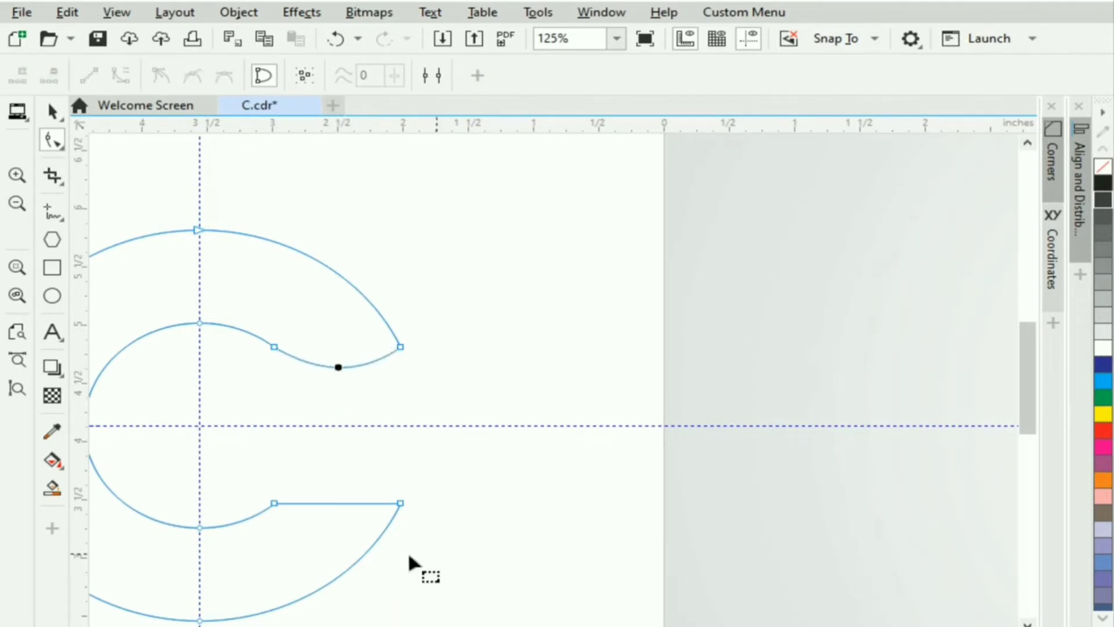
{"action": "left_click", "coordinate": [333, 503]}
{"action": "left_click", "coordinate": [127, 76]}
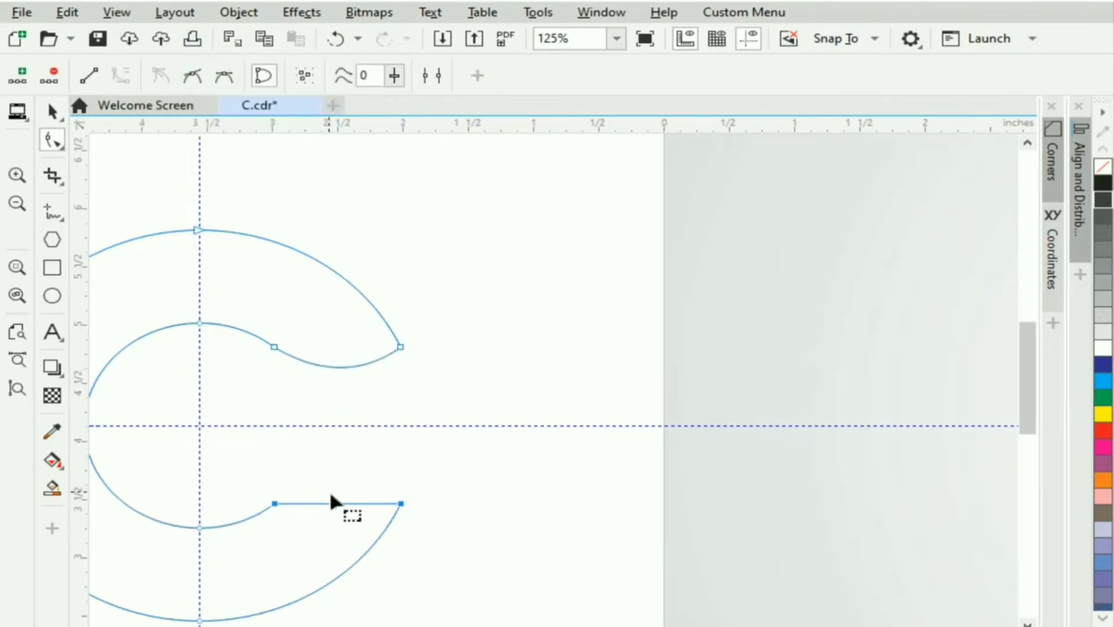
{"action": "left_click_drag", "start_coordinate": [337, 502], "coordinate": [340, 488]}
{"action": "left_click", "coordinate": [42, 110]}
{"action": "left_click", "coordinate": [569, 373]}
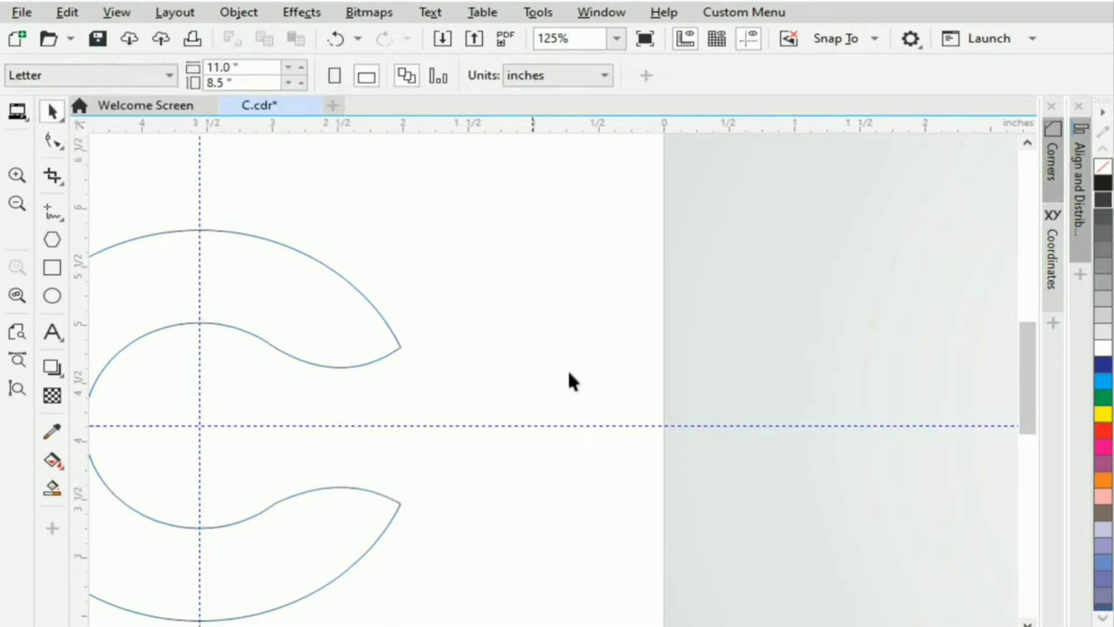
Pull the C's inner-left node right to form a rounded point at the centre line.
{"action": "scroll", "coordinate": [685, 442], "scroll_direction": "left", "scroll_amount": 3}
{"action": "scroll", "coordinate": [685, 443], "scroll_direction": "down", "scroll_amount": 1}
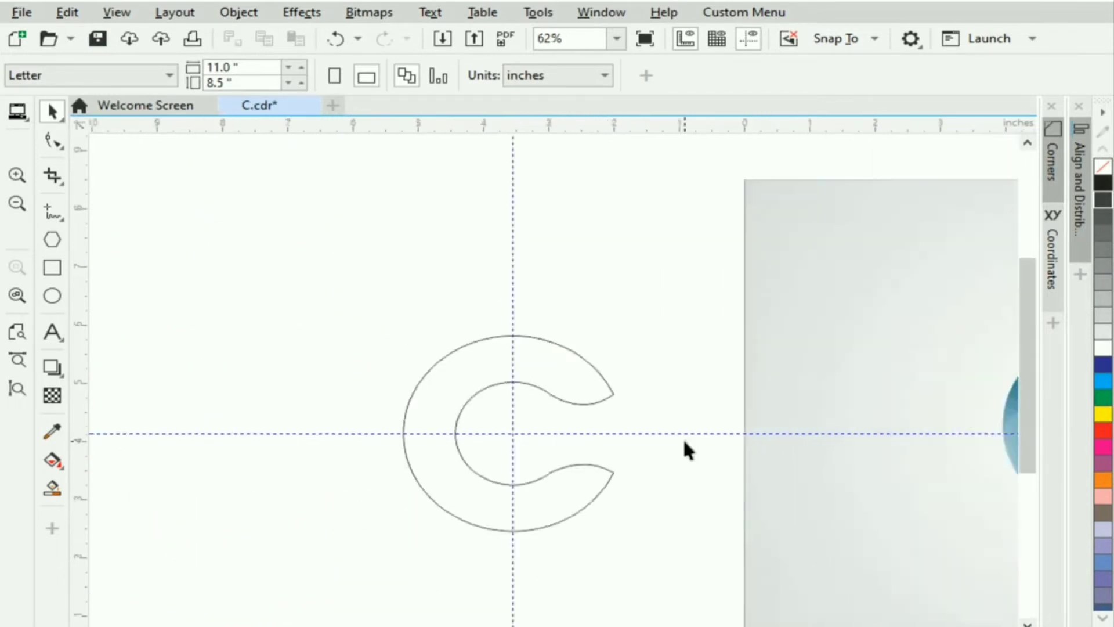
{"action": "scroll", "coordinate": [822, 415], "scroll_direction": "right", "scroll_amount": 6}
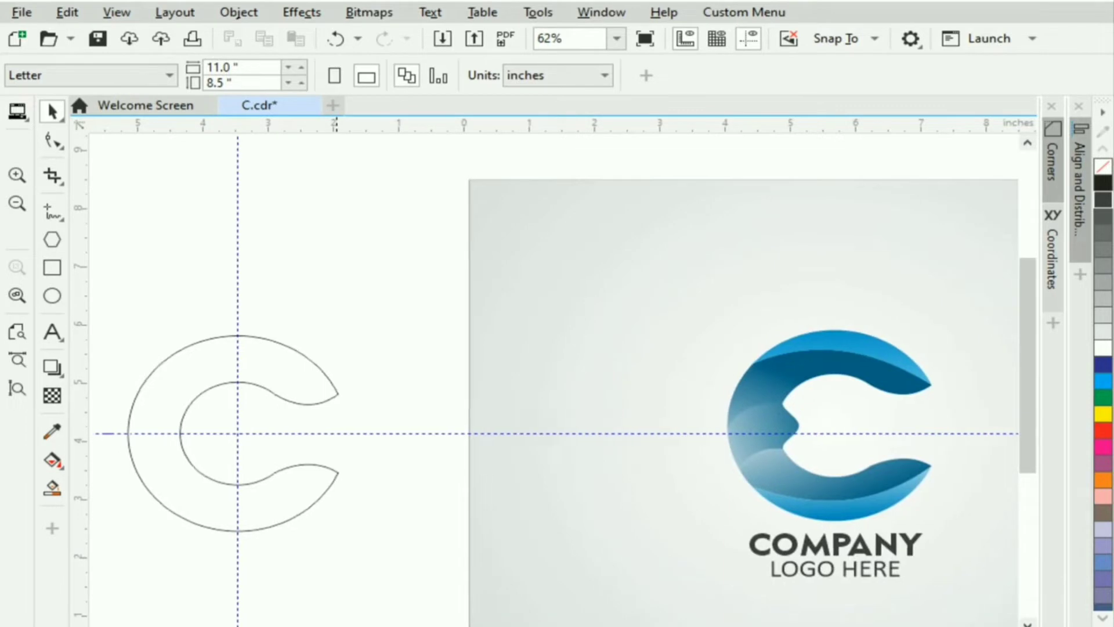
{"action": "scroll", "coordinate": [281, 443], "scroll_direction": "left", "scroll_amount": 2}
{"action": "scroll", "coordinate": [281, 443], "scroll_direction": "up", "scroll_amount": 1}
{"action": "double_click", "coordinate": [242, 371]}
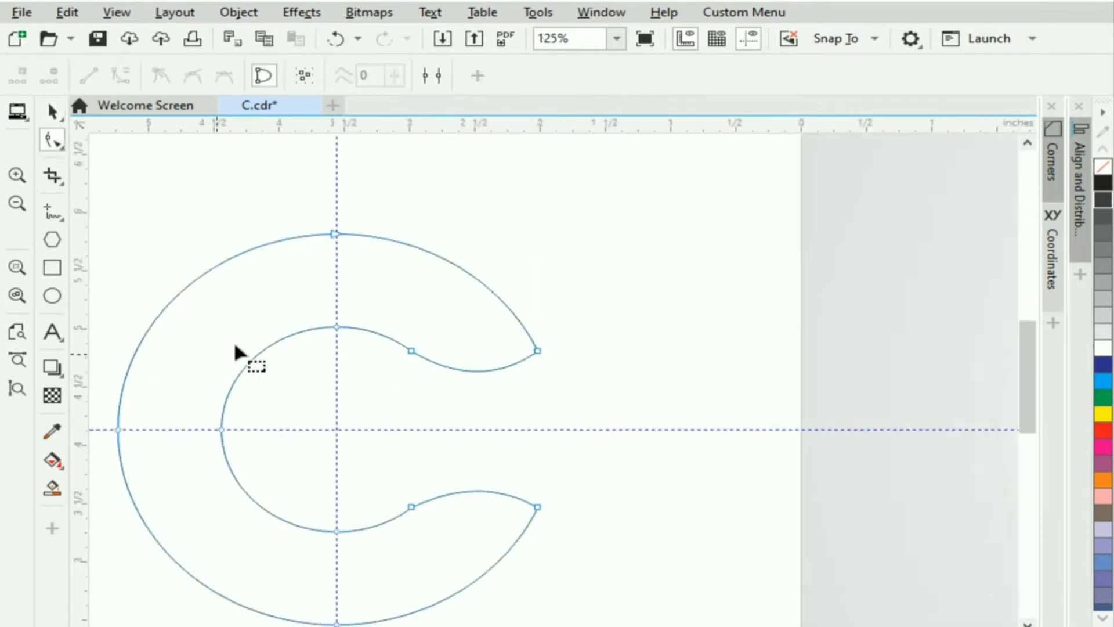
{"action": "left_click", "coordinate": [235, 380]}
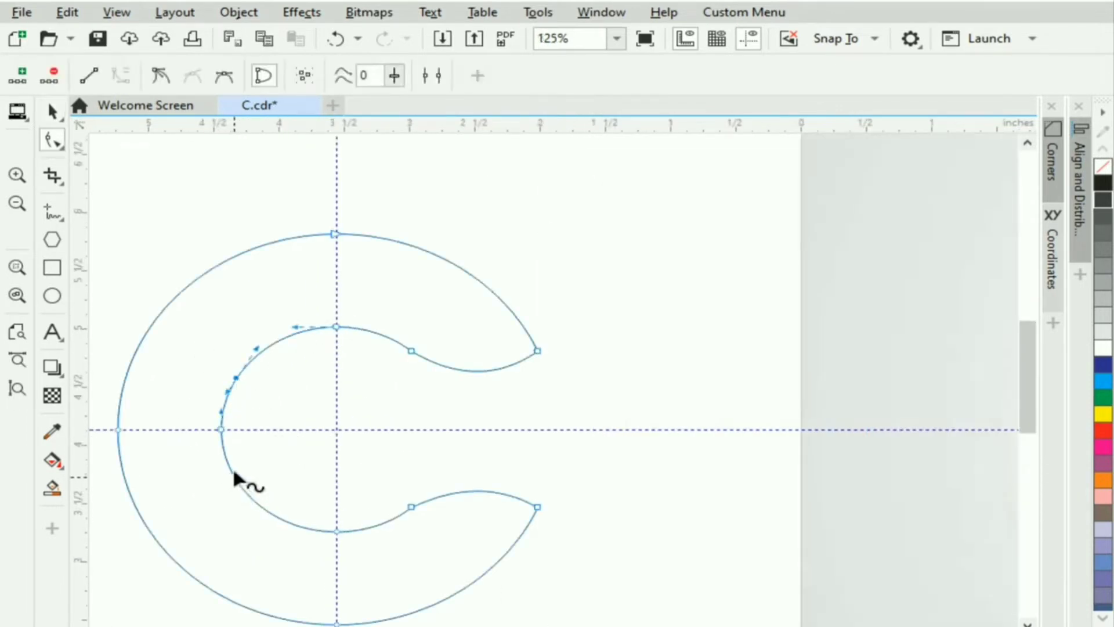
{"action": "left_click", "coordinate": [51, 110]}
{"action": "left_click", "coordinate": [142, 184]}
{"action": "left_click", "coordinate": [210, 358]}
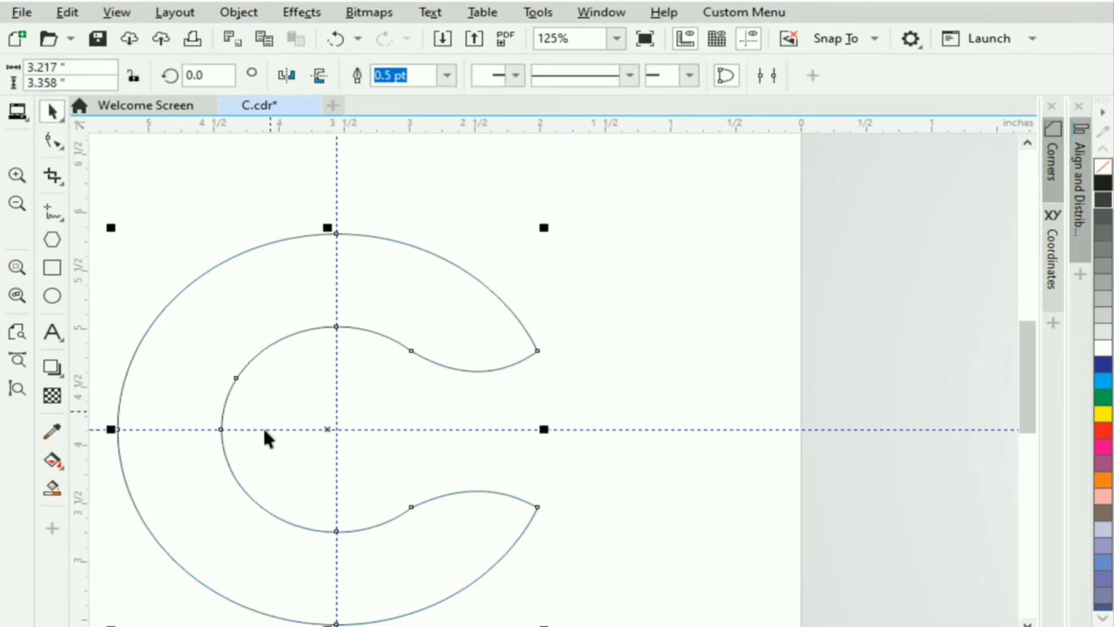
{"action": "double_click", "coordinate": [240, 489]}
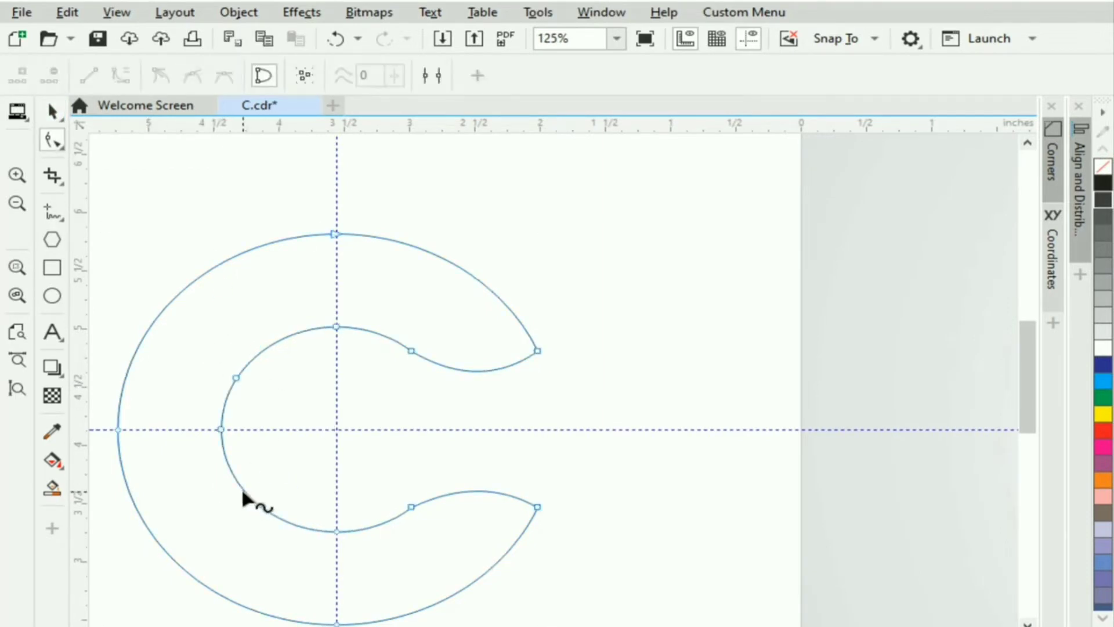
{"action": "left_click", "coordinate": [240, 490]}
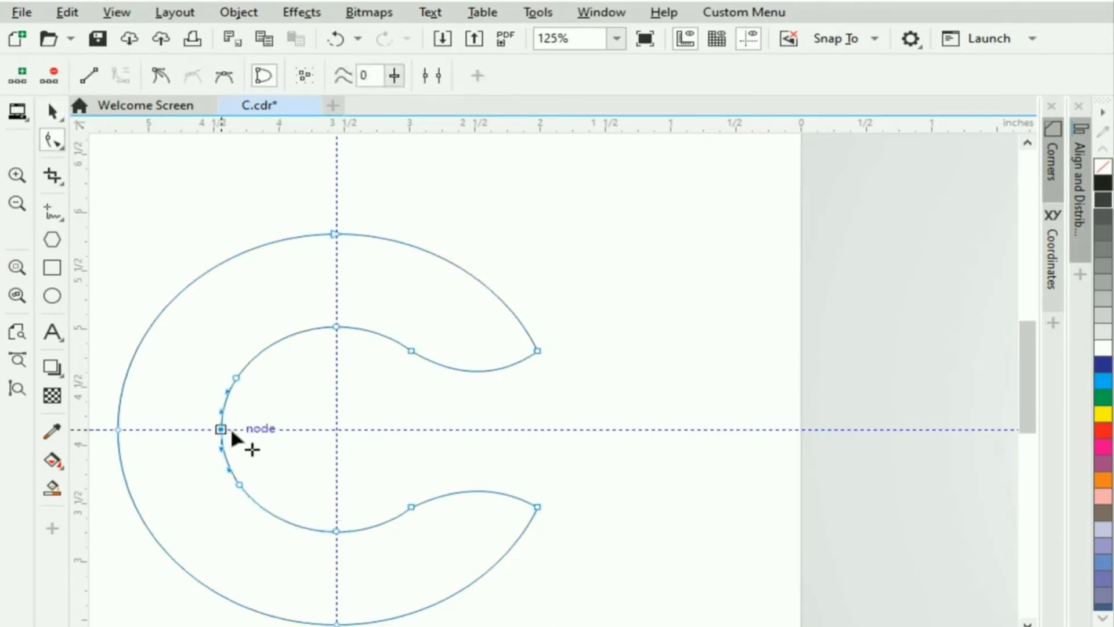
{"action": "left_click_drag", "start_coordinate": [221, 429], "coordinate": [274, 429]}
{"action": "left_click", "coordinate": [52, 110]}
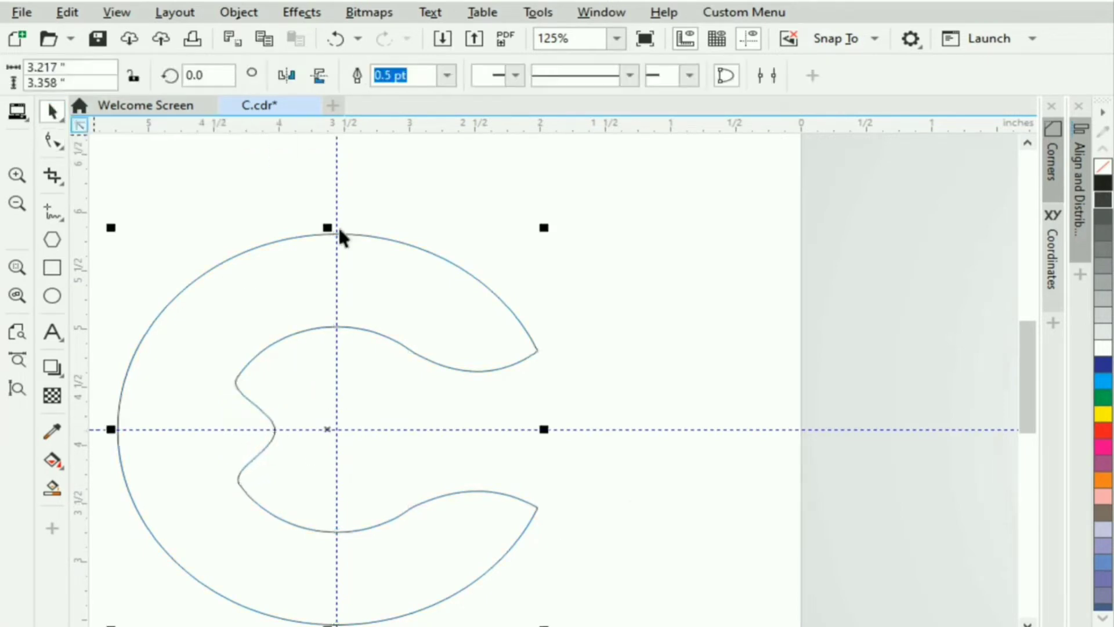
{"action": "left_click", "coordinate": [469, 362]}
Draw a line from the C's upper-right tip to its left outer edge and bend it upward.
{"action": "left_click", "coordinate": [53, 212]}
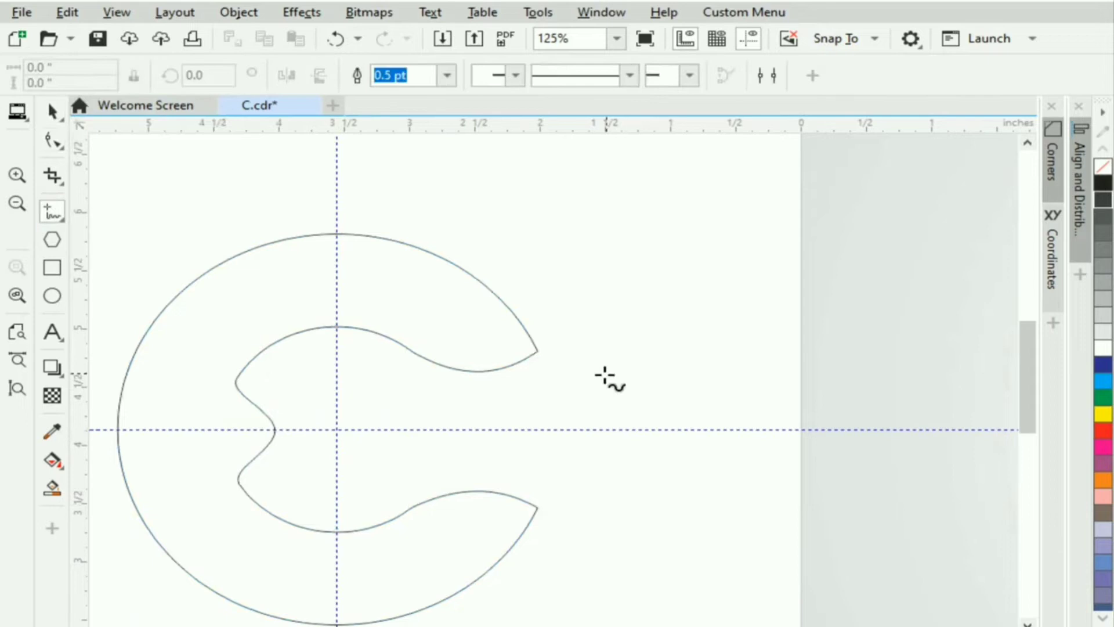
{"action": "left_click", "coordinate": [534, 352]}
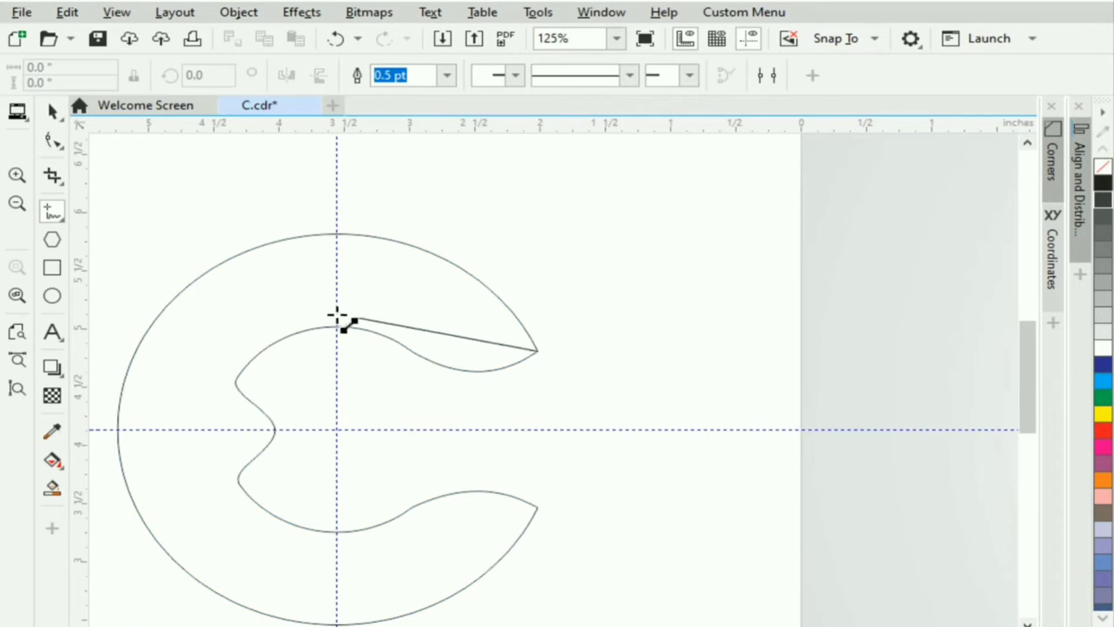
{"action": "left_click", "coordinate": [160, 314]}
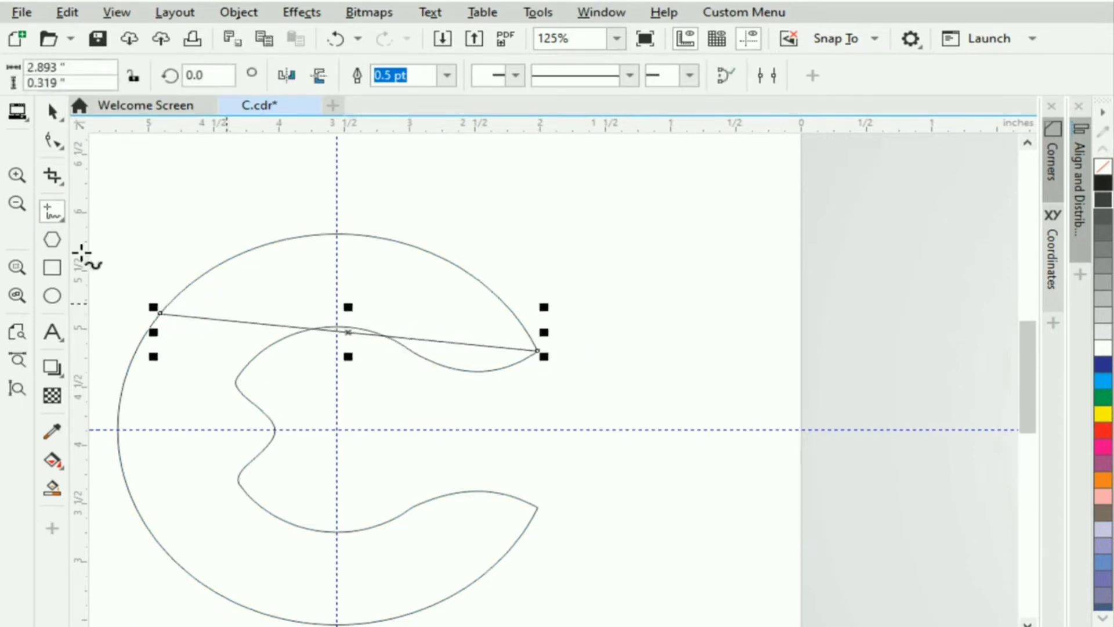
{"action": "left_click", "coordinate": [53, 110]}
{"action": "key", "text": "F10"}
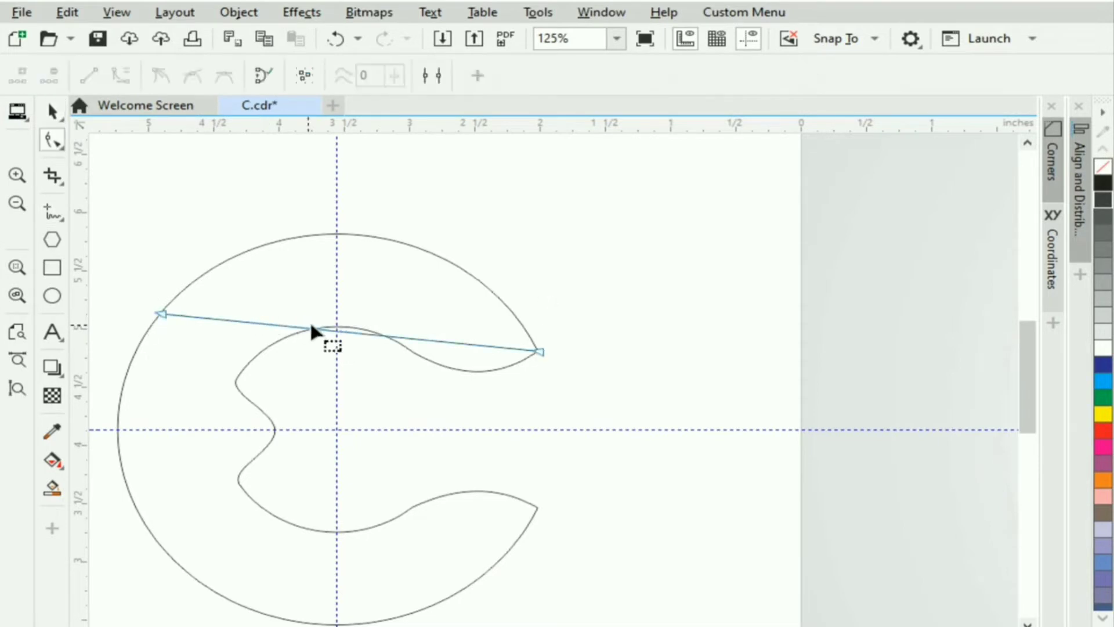
{"action": "left_click", "coordinate": [347, 327]}
{"action": "left_click_drag", "start_coordinate": [348, 328], "coordinate": [348, 280]}
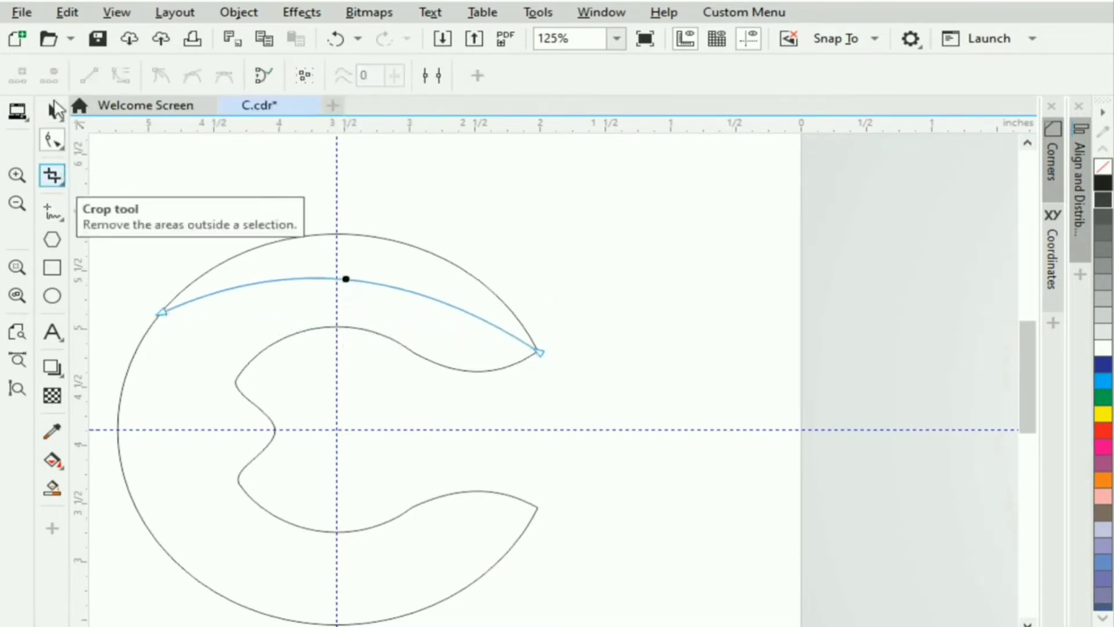
{"action": "left_click", "coordinate": [52, 110]}
{"action": "left_click", "coordinate": [272, 207]}
{"action": "left_click", "coordinate": [55, 150]}
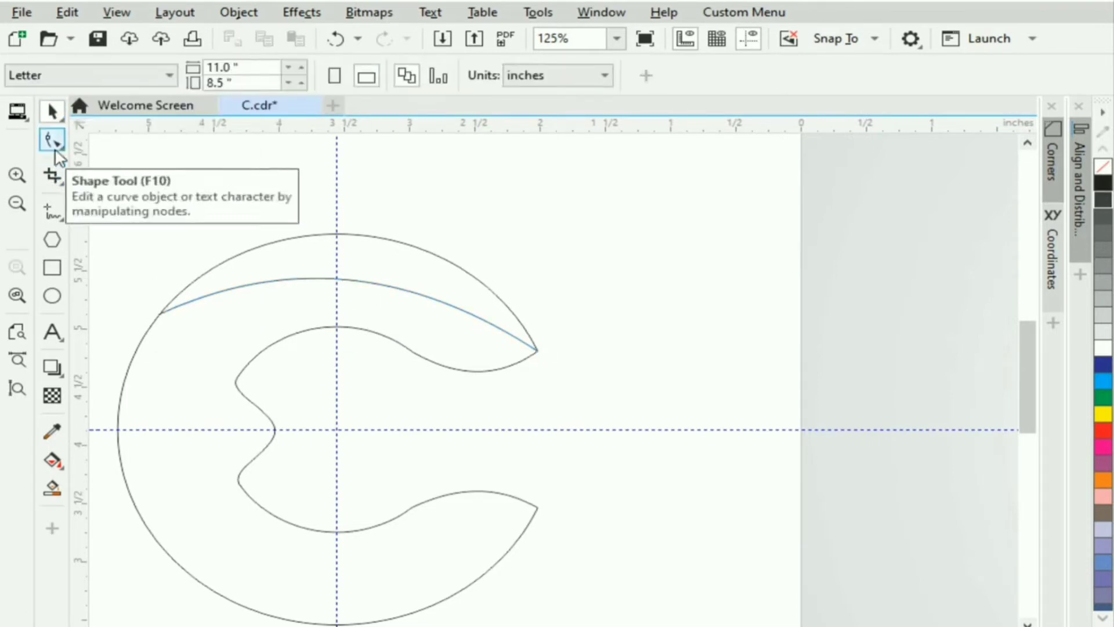
Draw a line from the C's lower-right tip to its lower-left edge and bend it downward.
{"action": "left_click", "coordinate": [52, 211]}
{"action": "left_click", "coordinate": [537, 512]}
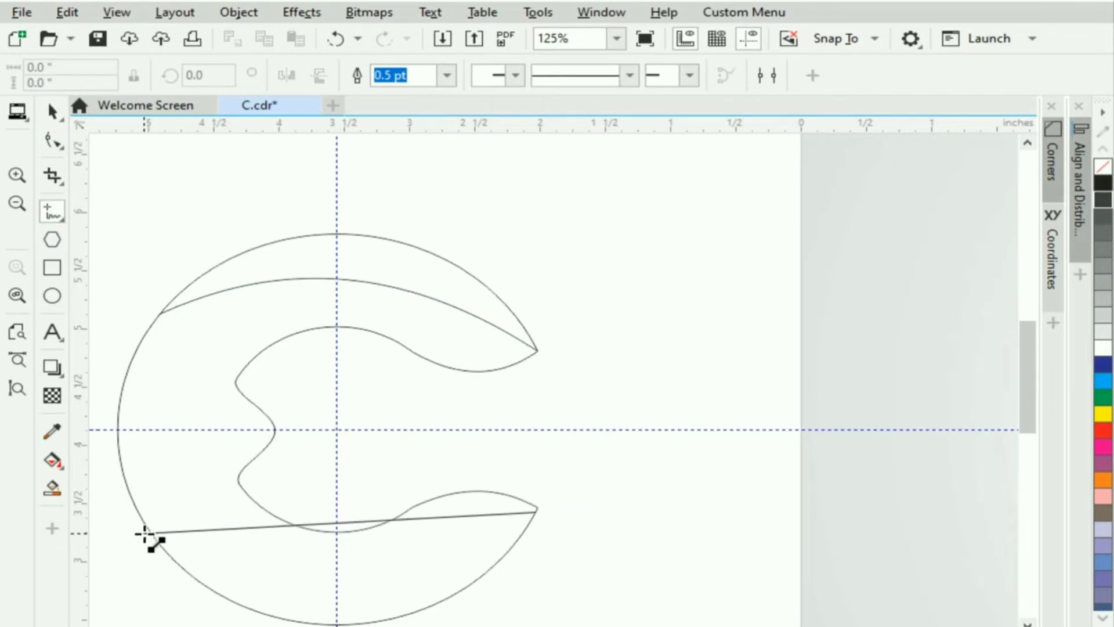
{"action": "left_click", "coordinate": [149, 532]}
{"action": "left_click", "coordinate": [52, 110]}
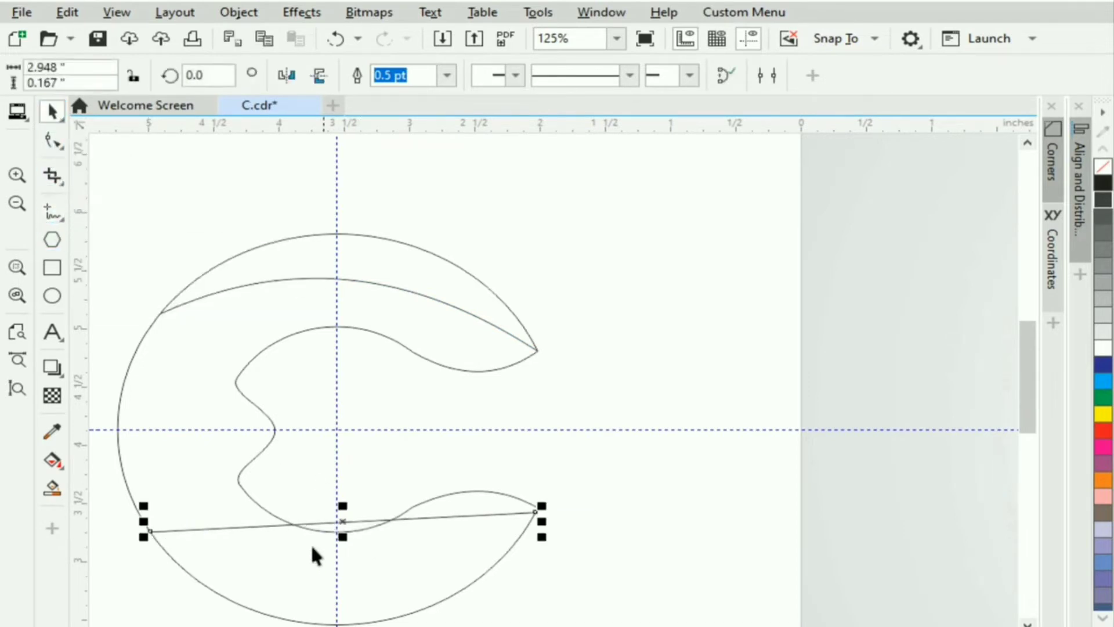
{"action": "key", "text": "F10"}
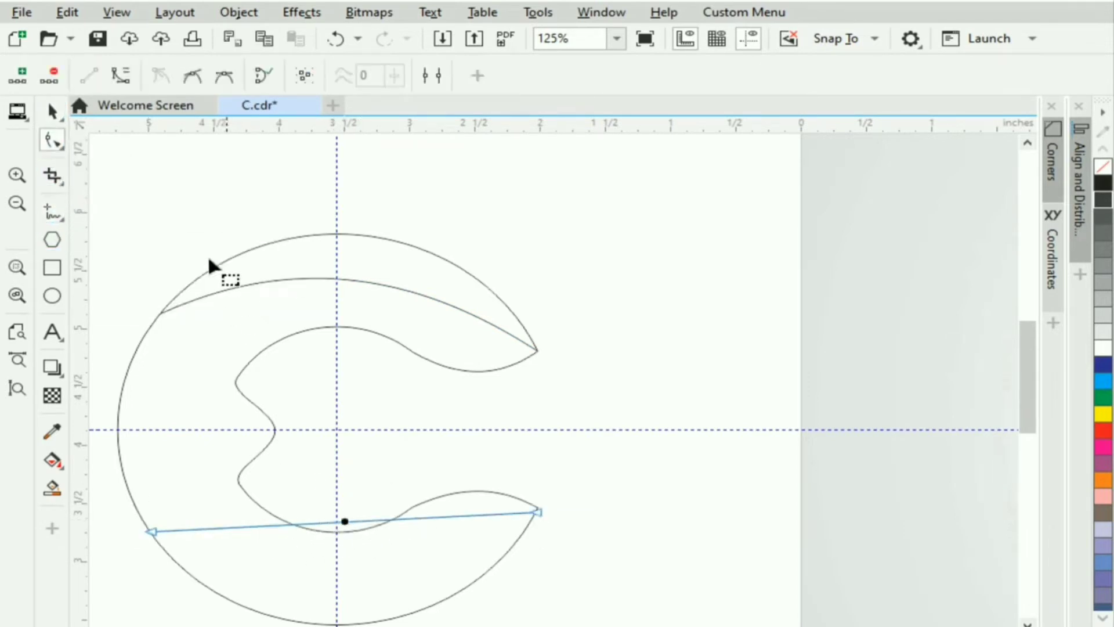
{"action": "left_click_drag", "start_coordinate": [344, 521], "coordinate": [344, 579]}
{"action": "left_click", "coordinate": [51, 111]}
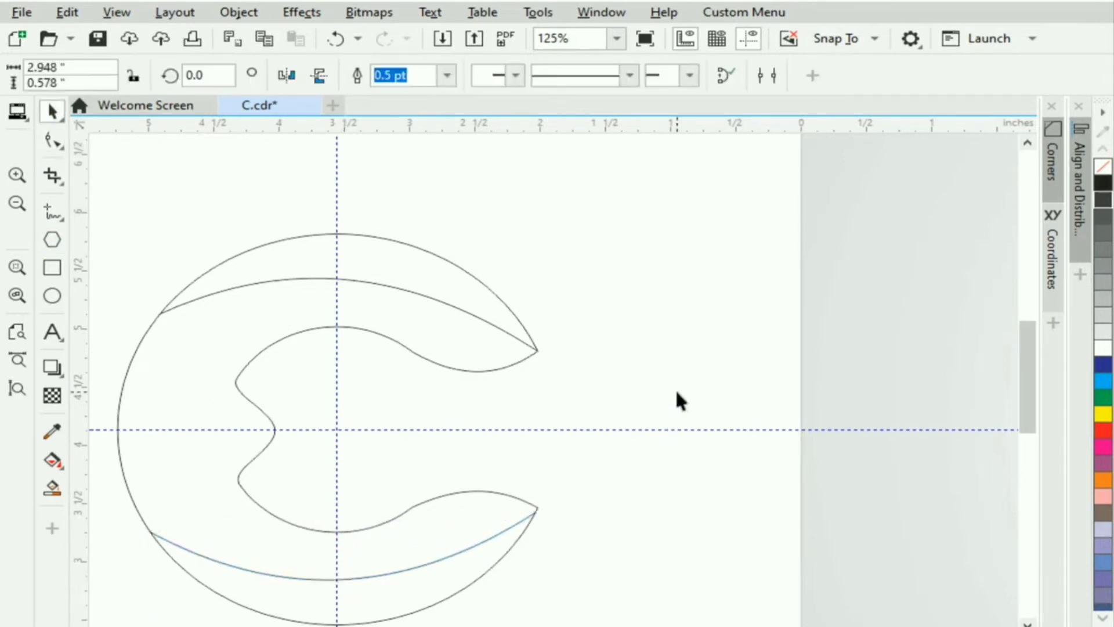
{"action": "left_click", "coordinate": [675, 388]}
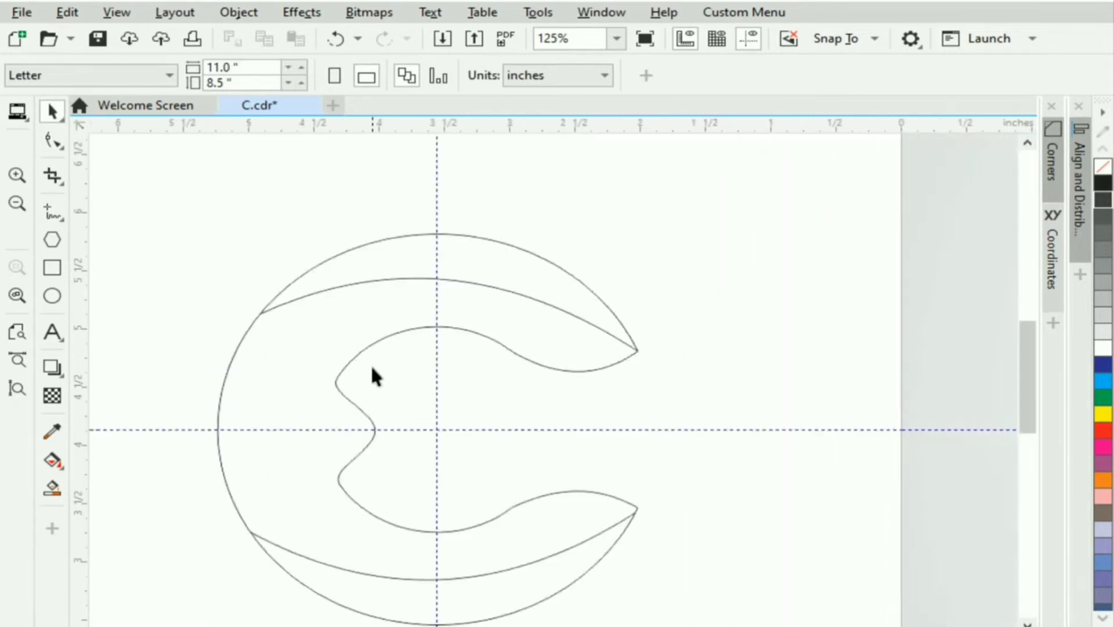
Draw two short lines from the notch's upper and lower corners to the C's outer edge.
{"action": "left_click", "coordinate": [52, 212]}
{"action": "left_click", "coordinate": [335, 385]}
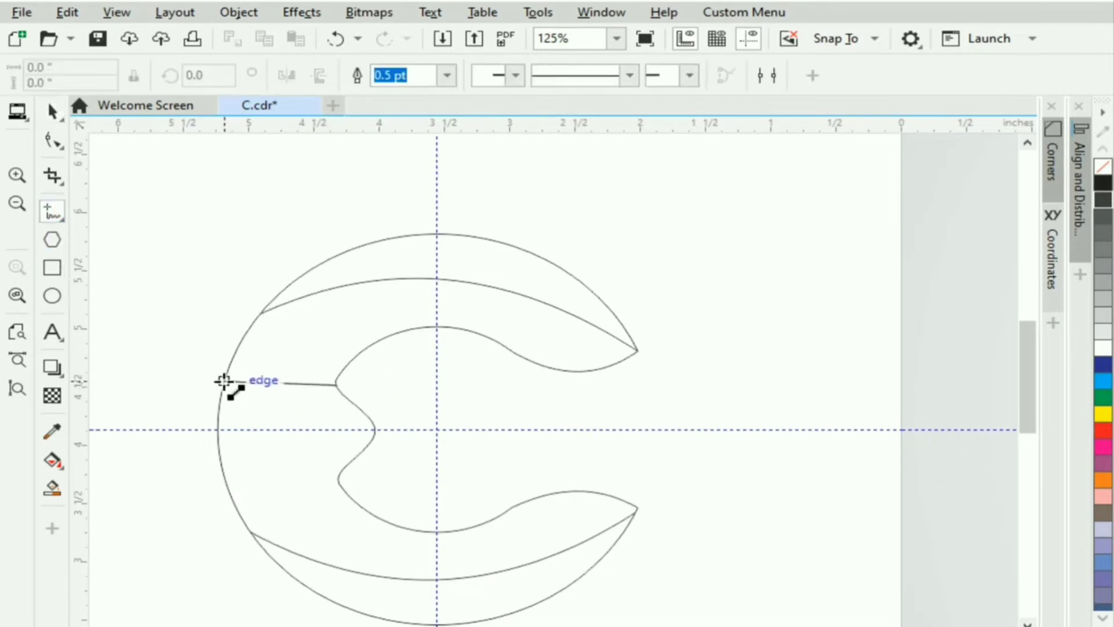
{"action": "left_click", "coordinate": [219, 382]}
{"action": "left_click", "coordinate": [337, 484]}
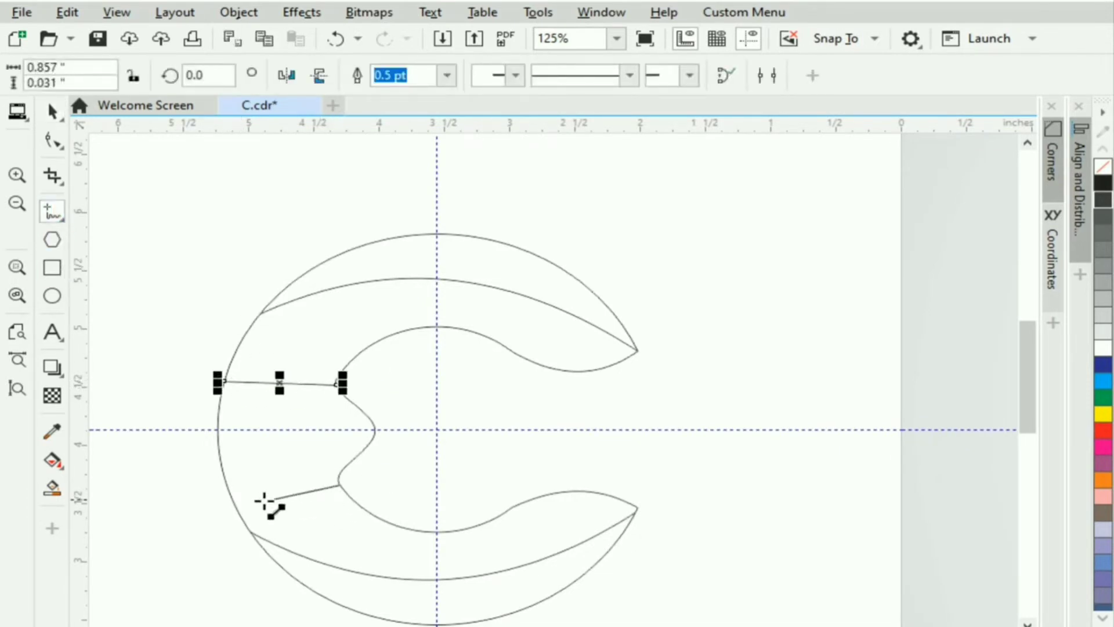
{"action": "left_click", "coordinate": [232, 500]}
Convert the upper short line to a curve and bend it upward into an arc.
{"action": "key", "text": "space"}
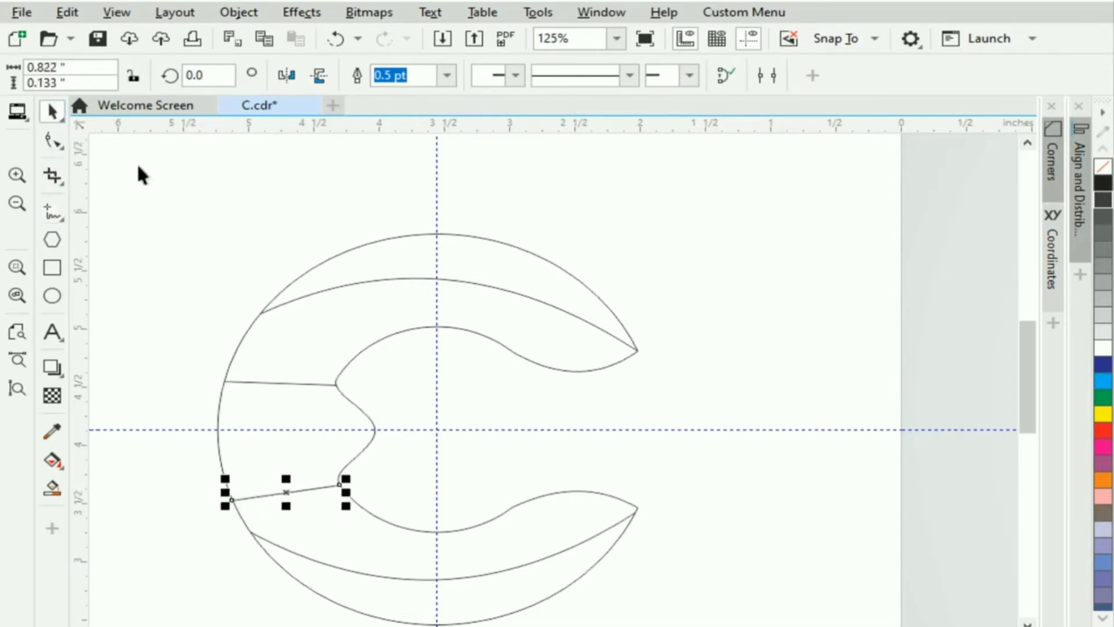
{"action": "left_click", "coordinate": [272, 383]}
{"action": "double_click", "coordinate": [272, 382]}
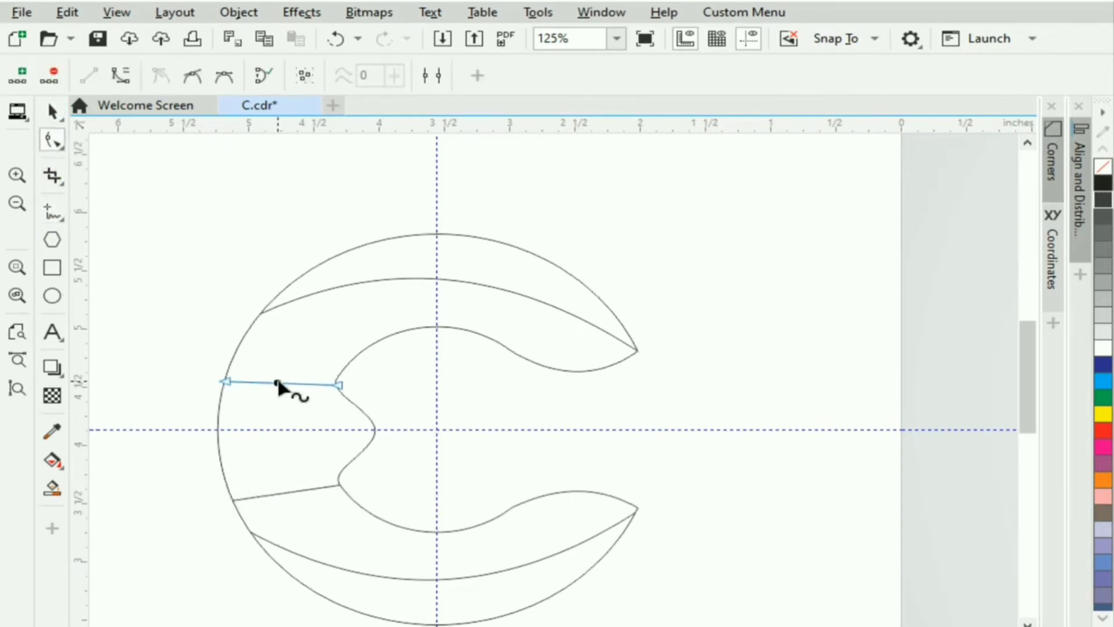
{"action": "left_click", "coordinate": [129, 75]}
{"action": "left_click_drag", "start_coordinate": [262, 383], "coordinate": [315, 375]}
{"action": "left_click", "coordinate": [340, 384]}
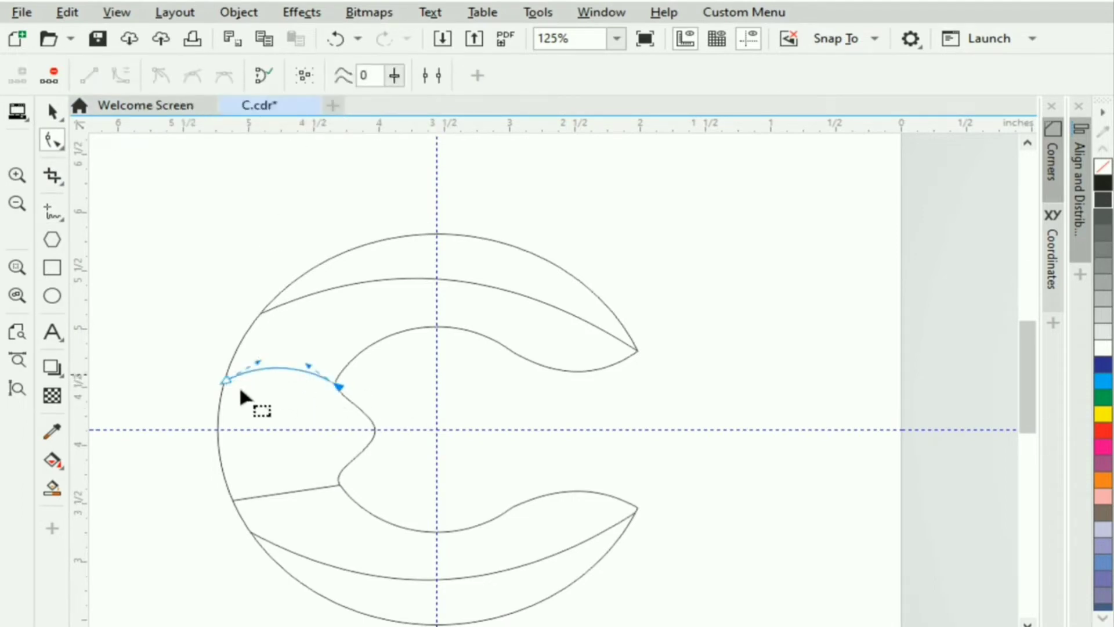
Convert the lower short line to a curve and bend it into an arc.
{"action": "left_click", "coordinate": [288, 492]}
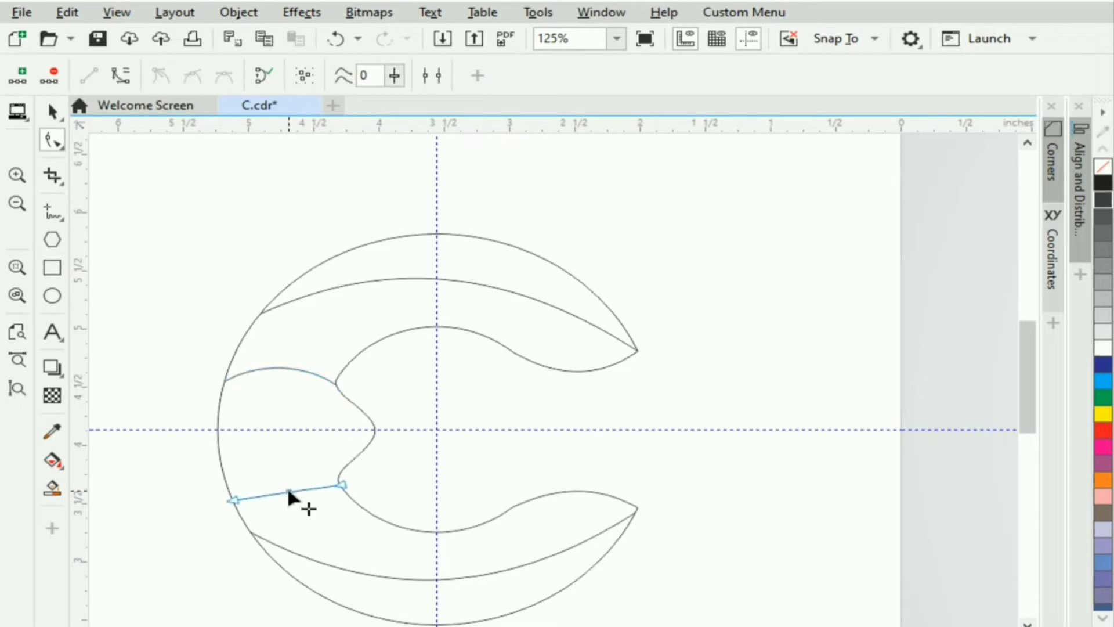
{"action": "left_click", "coordinate": [121, 74]}
{"action": "left_click", "coordinate": [262, 497]}
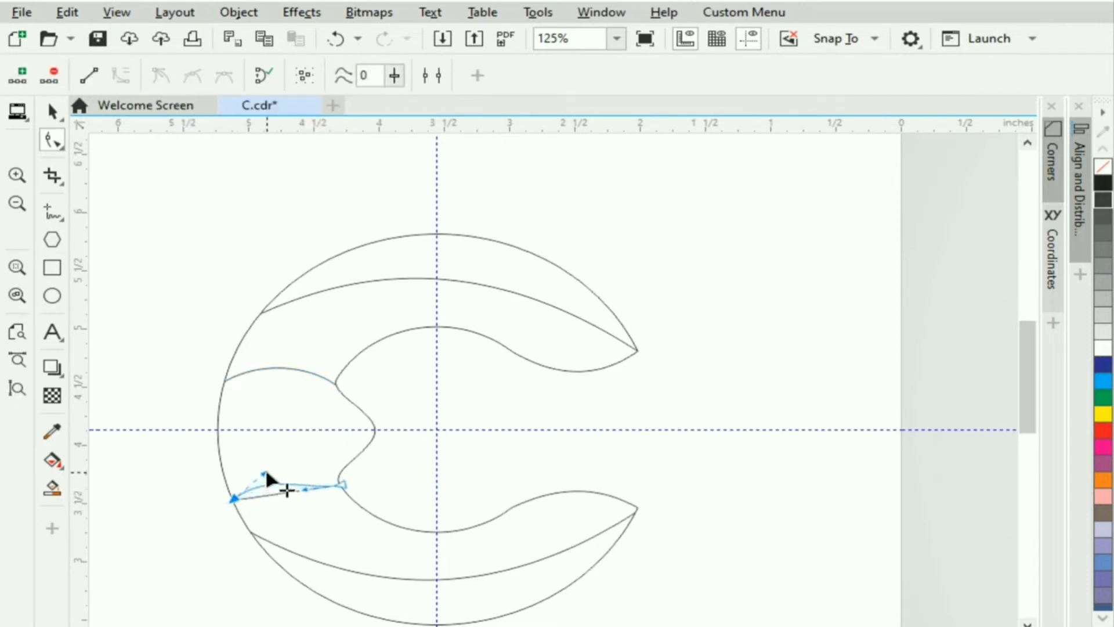
{"action": "mouse_move", "coordinate": [267, 474]}
{"action": "left_mouse_down"}
{"action": "mouse_move", "coordinate": [306, 495]}
{"action": "mouse_move", "coordinate": [311, 478]}
{"action": "mouse_move", "coordinate": [261, 472]}
{"action": "left_mouse_up"}
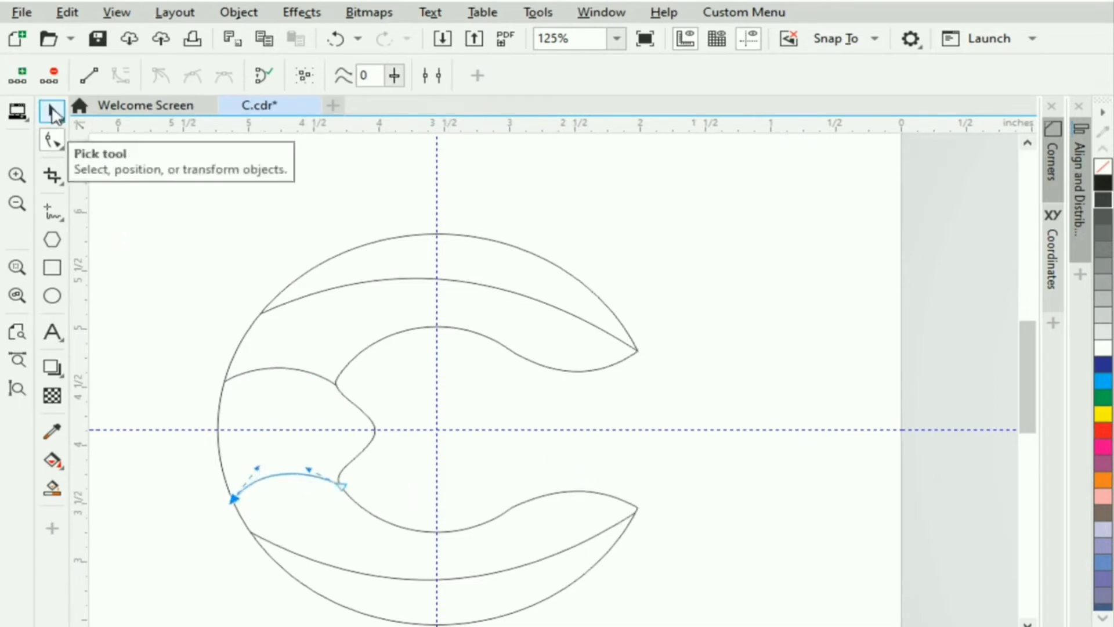
{"action": "left_click", "coordinate": [53, 110]}
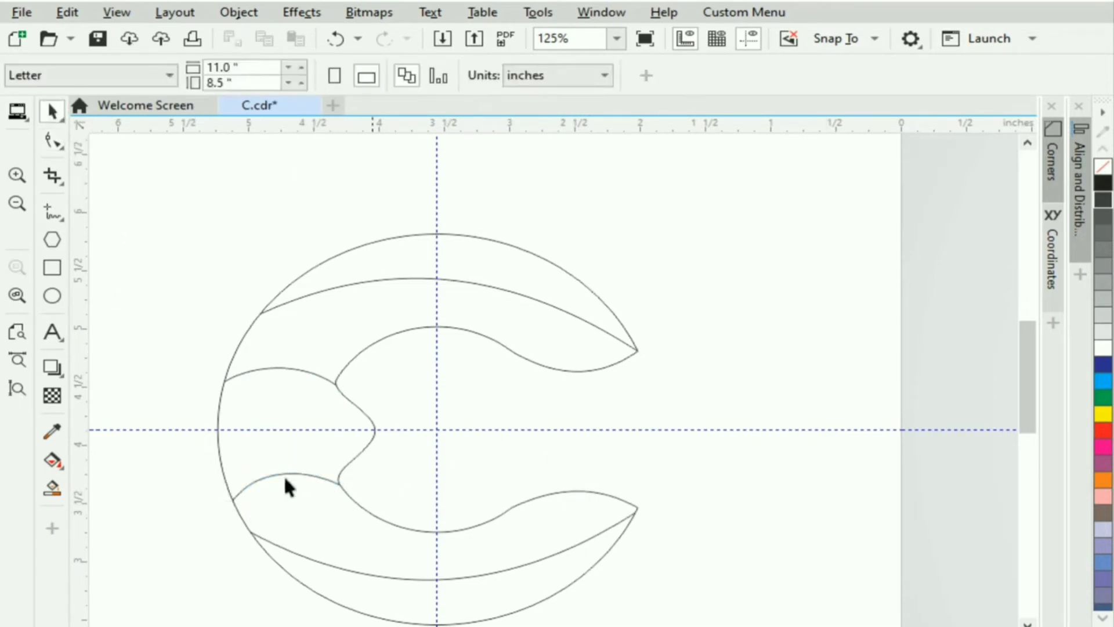
Fill the C's four enclosed bands with grey-blue.
{"action": "left_click", "coordinate": [52, 487]}
{"action": "left_click", "coordinate": [398, 249]}
{"action": "left_click", "coordinate": [304, 401]}
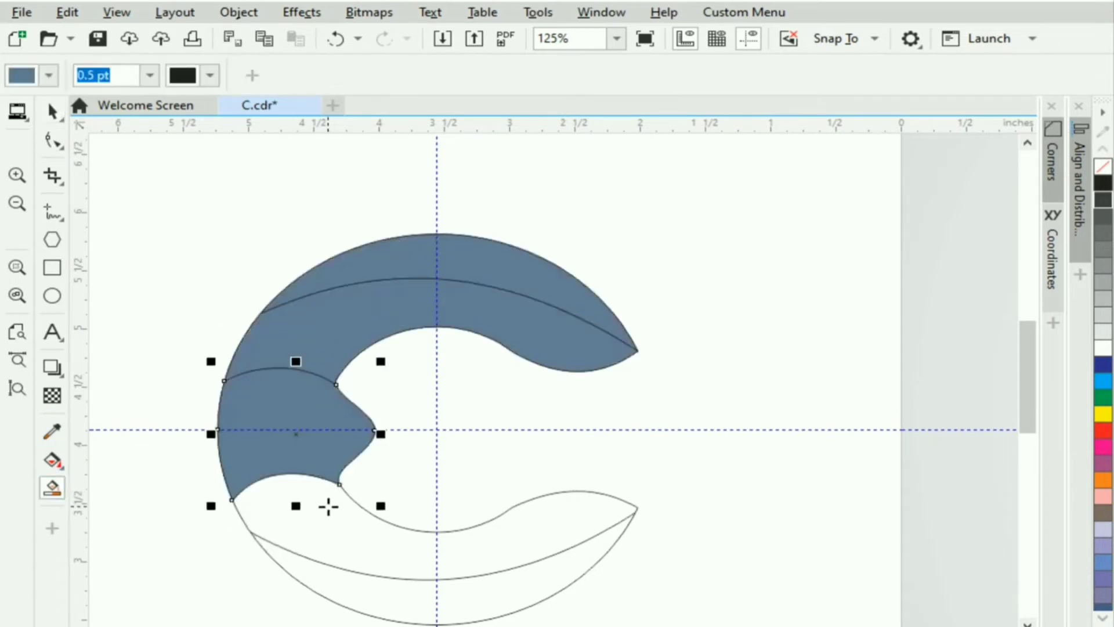
{"action": "left_click", "coordinate": [328, 507]}
{"action": "left_click", "coordinate": [405, 602]}
Move the four filled bands aside and delete the original outline-only C.
{"action": "left_click", "coordinate": [53, 111]}
{"action": "left_click", "coordinate": [404, 326]}
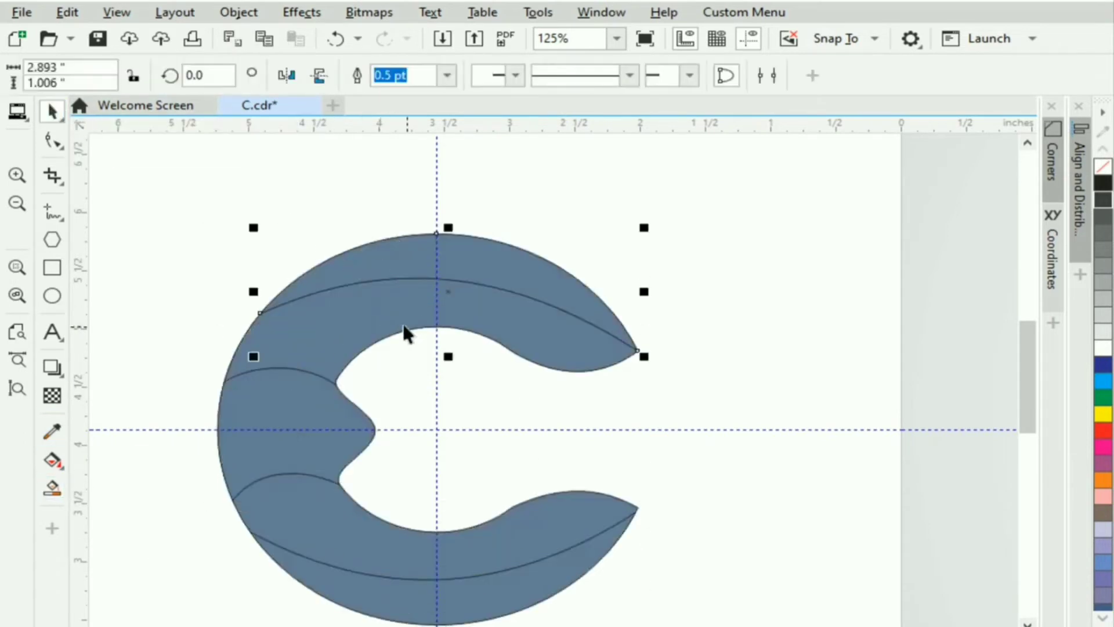
{"action": "left_click", "coordinate": [308, 399], "text": "shift"}
{"action": "left_click", "coordinate": [323, 509], "text": "shift"}
{"action": "left_click", "coordinate": [413, 589], "text": "shift"}
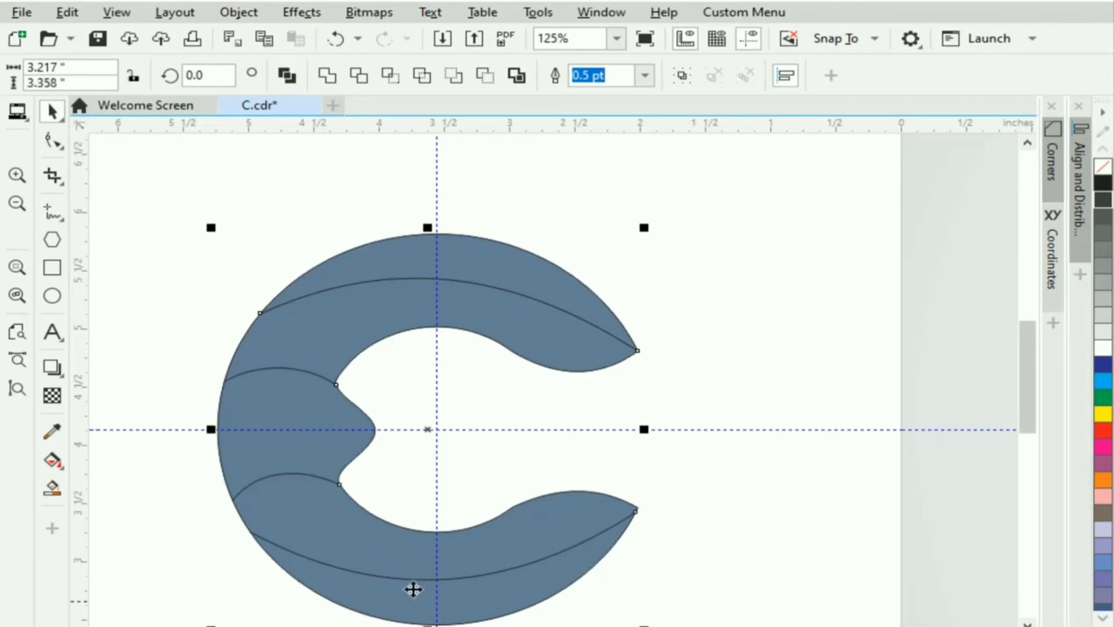
{"action": "scroll", "coordinate": [505, 461], "scroll_direction": "down", "scroll_amount": 2}
{"action": "left_click_drag", "start_coordinate": [470, 438], "coordinate": [264, 289]}
{"action": "left_click", "coordinate": [652, 281]}
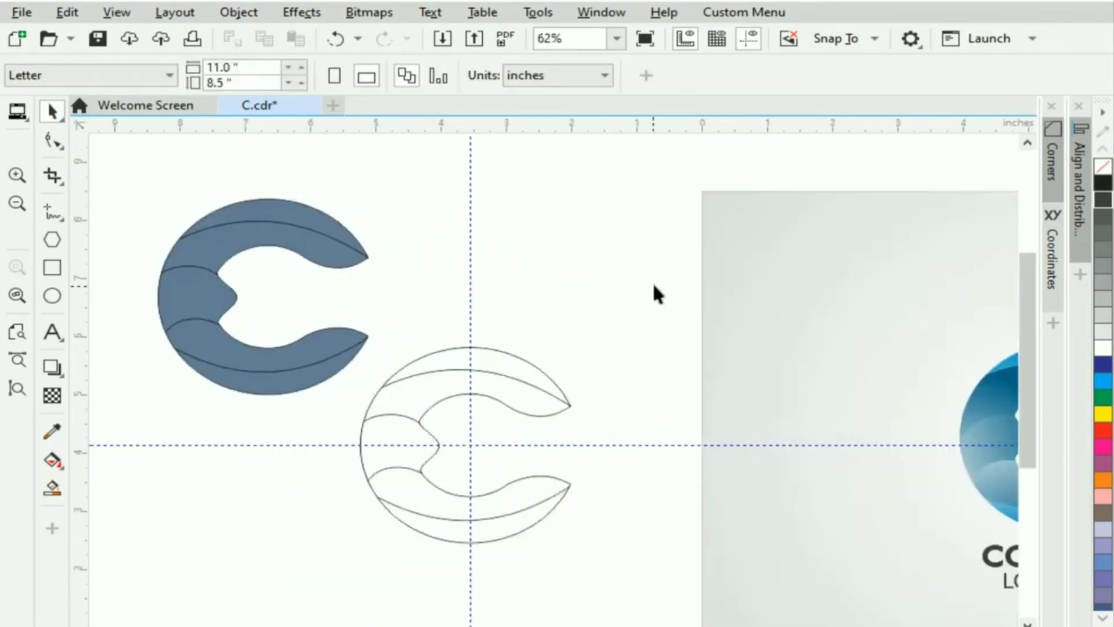
{"action": "left_click_drag", "start_coordinate": [652, 281], "coordinate": [298, 576]}
{"action": "key", "text": "Delete"}
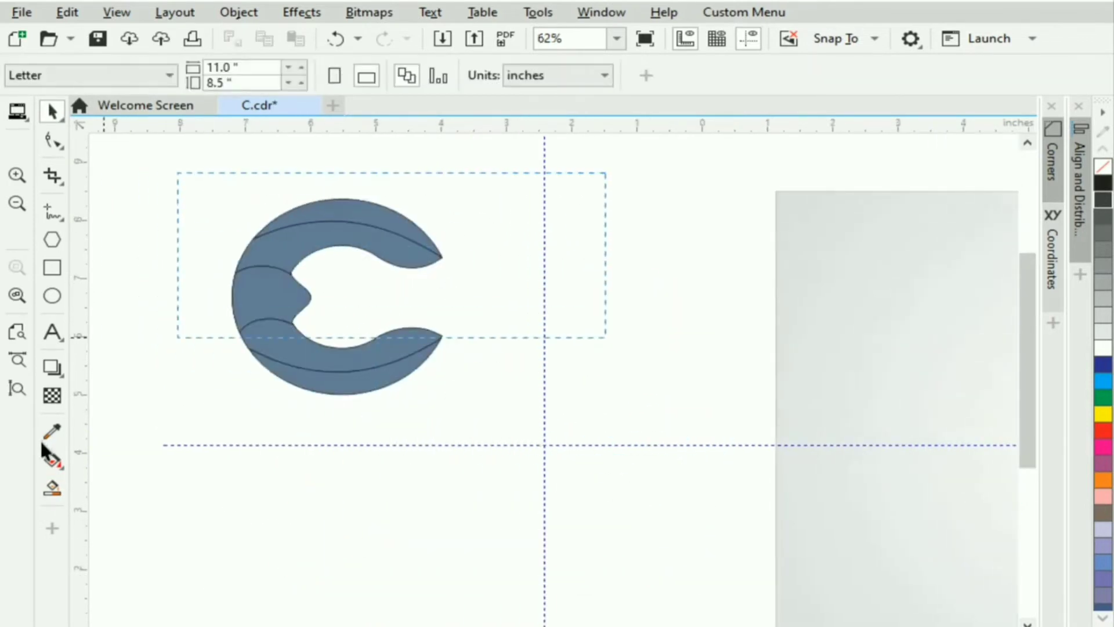
Move the filled C beside the reference, delete both guidelines, and zoom to the whole page.
{"action": "left_click_drag", "start_coordinate": [41, 446], "coordinate": [244, 455]}
{"action": "left_click_drag", "start_coordinate": [410, 296], "coordinate": [624, 446]}
{"action": "left_click", "coordinate": [619, 290]}
{"action": "key", "text": "Delete"}
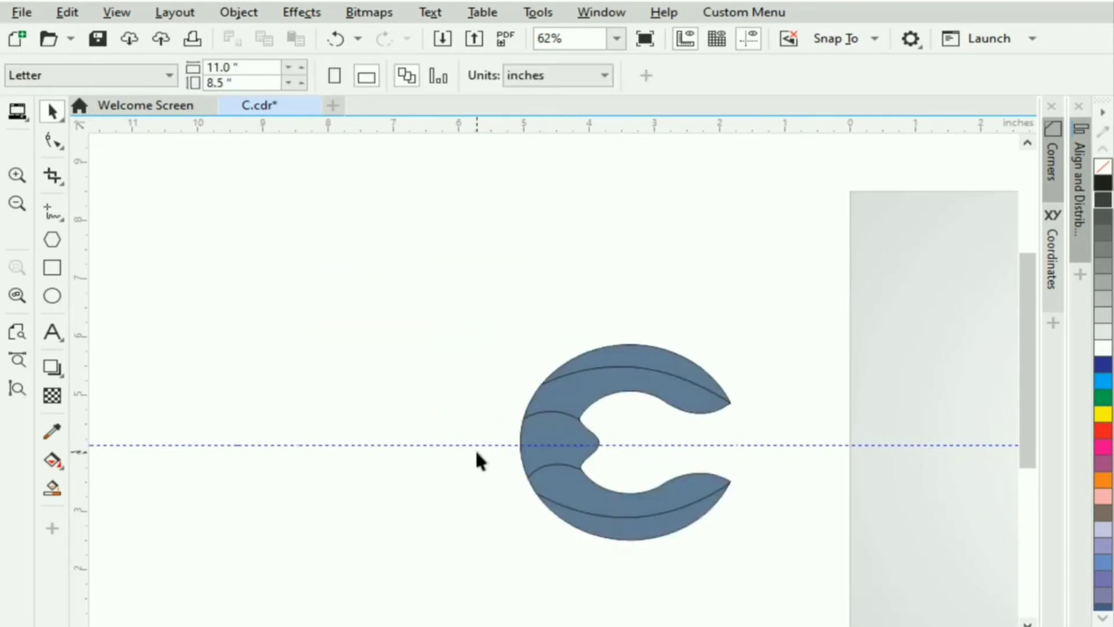
{"action": "left_click", "coordinate": [490, 444]}
{"action": "key", "text": "Delete"}
{"action": "left_click", "coordinate": [15, 297]}
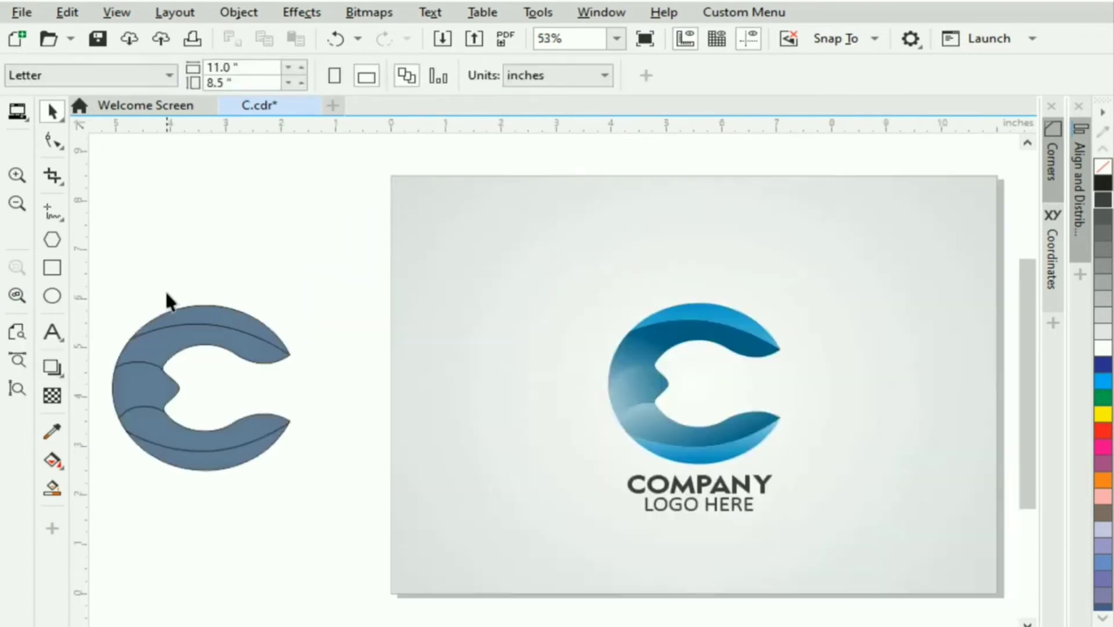
{"action": "scroll", "coordinate": [214, 380], "scroll_direction": "up", "scroll_amount": 3}
{"action": "scroll", "coordinate": [213, 378], "scroll_direction": "left", "scroll_amount": 3}
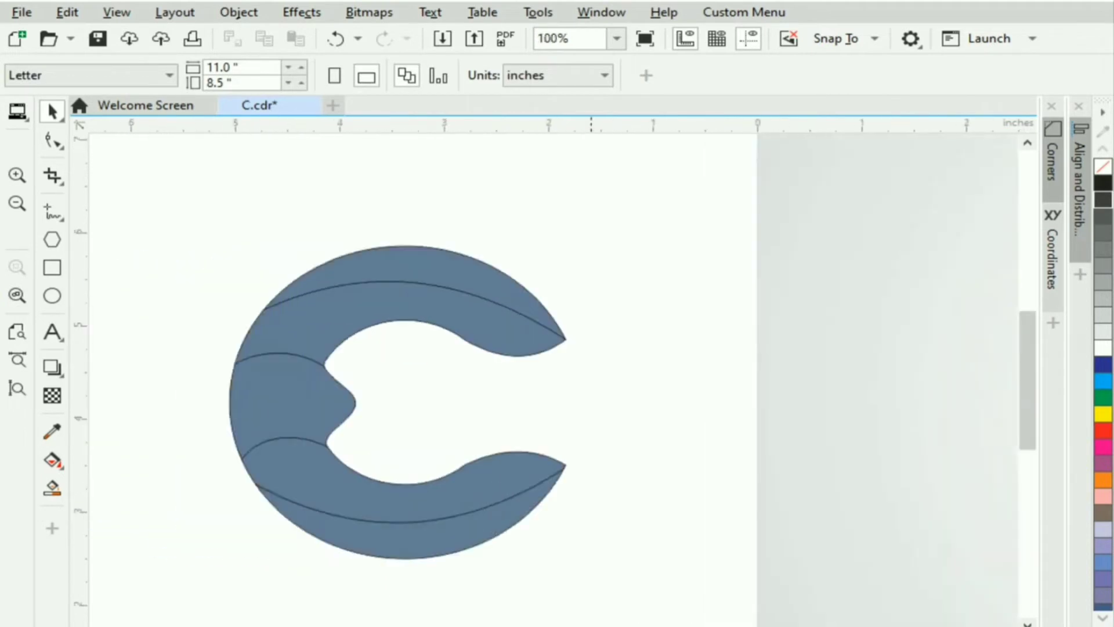
Remove the outlines from the selected C pieces with the No Color swatch.
{"action": "left_click", "coordinate": [543, 440]}
{"action": "scroll", "coordinate": [542, 440], "scroll_direction": "down", "scroll_amount": 1}
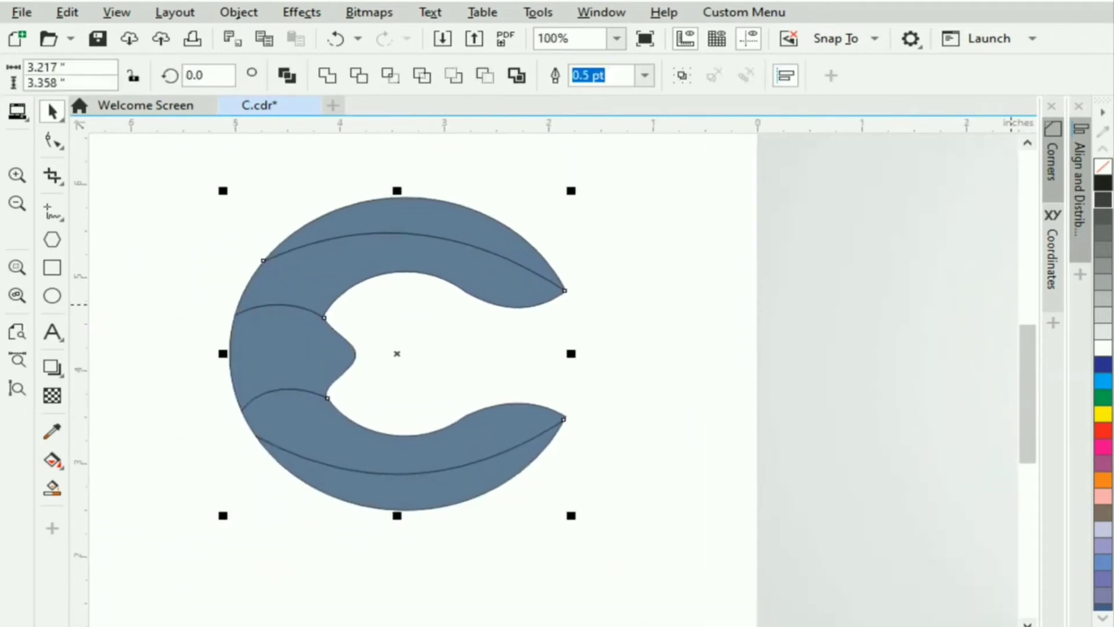
{"action": "right_click", "coordinate": [1103, 167]}
Select each band of the C in turn to check that no outlines remain.
{"action": "left_click", "coordinate": [546, 320]}
{"action": "left_click", "coordinate": [379, 255]}
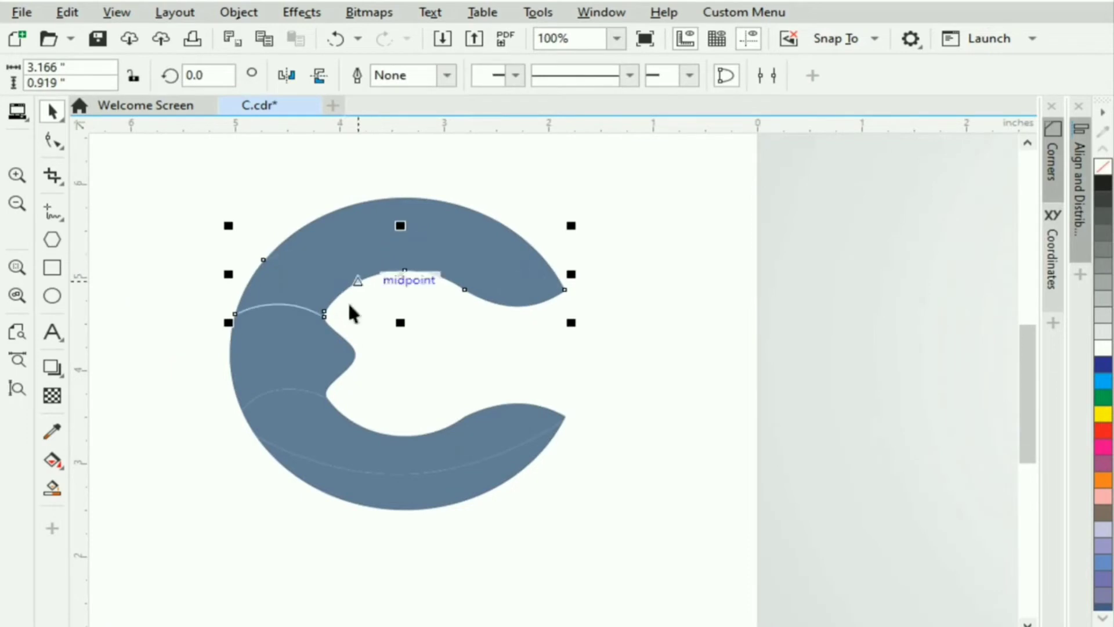
{"action": "left_click", "coordinate": [291, 341]}
{"action": "left_click", "coordinate": [300, 410]}
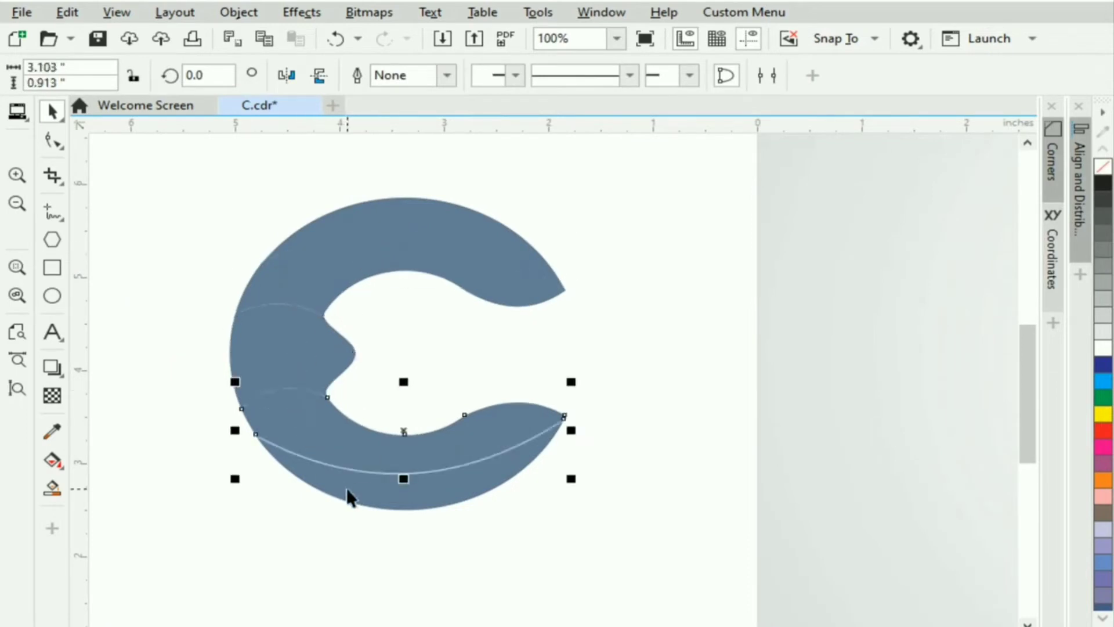
{"action": "left_click", "coordinate": [182, 217]}
{"action": "left_click", "coordinate": [263, 336]}
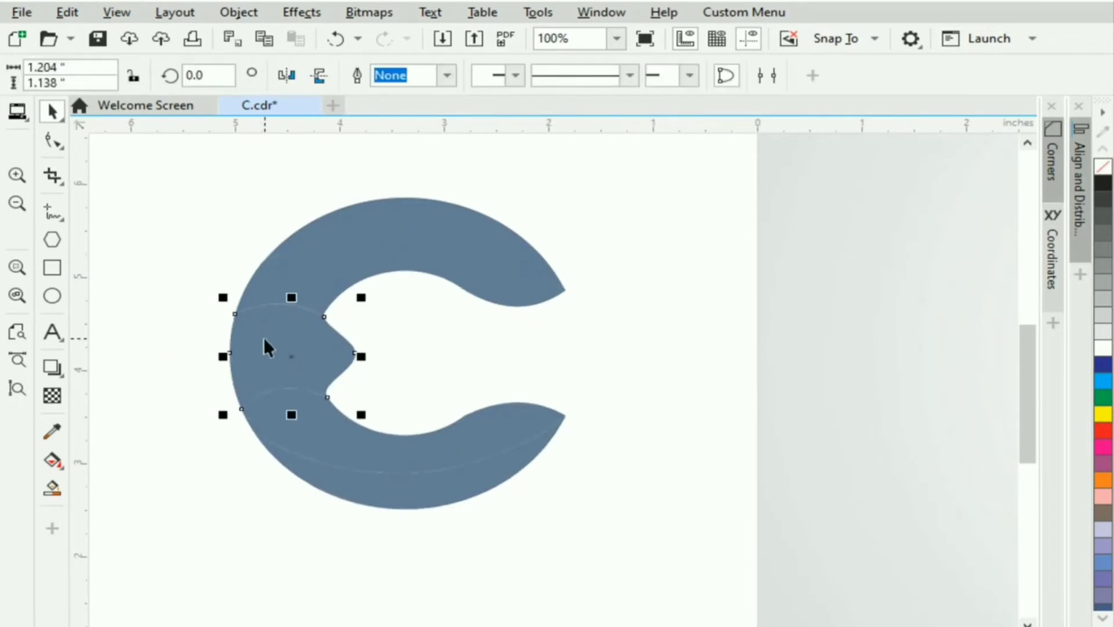
{"action": "left_click", "coordinate": [311, 433]}
{"action": "left_click", "coordinate": [304, 491]}
{"action": "key", "text": "Escape"}
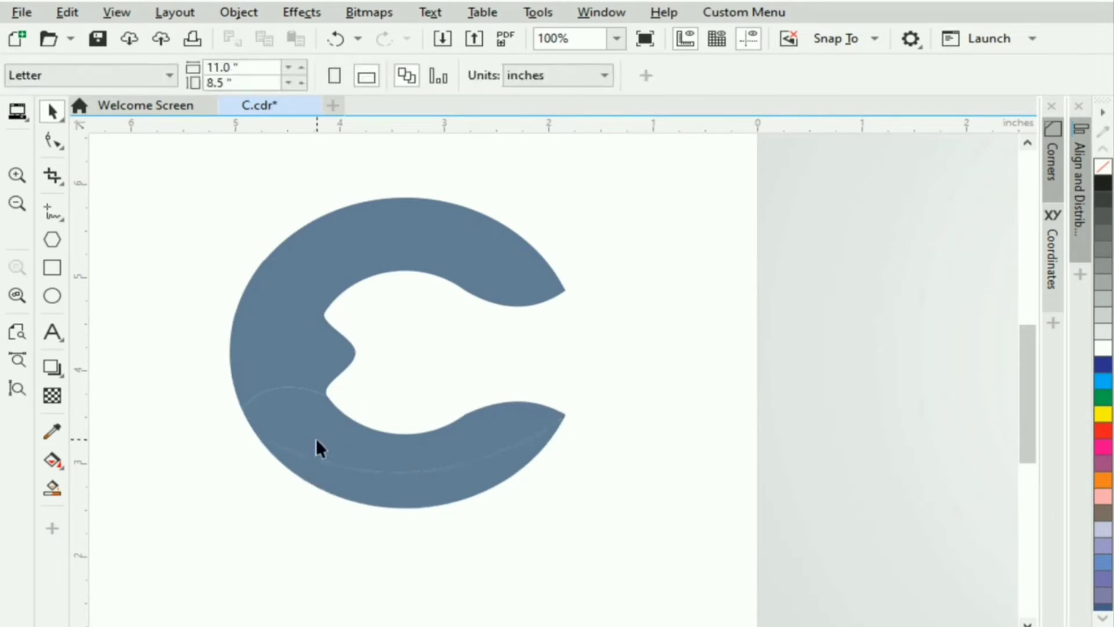
{"action": "left_click", "coordinate": [316, 440]}
{"action": "left_click", "coordinate": [333, 490]}
{"action": "key", "text": "Escape"}
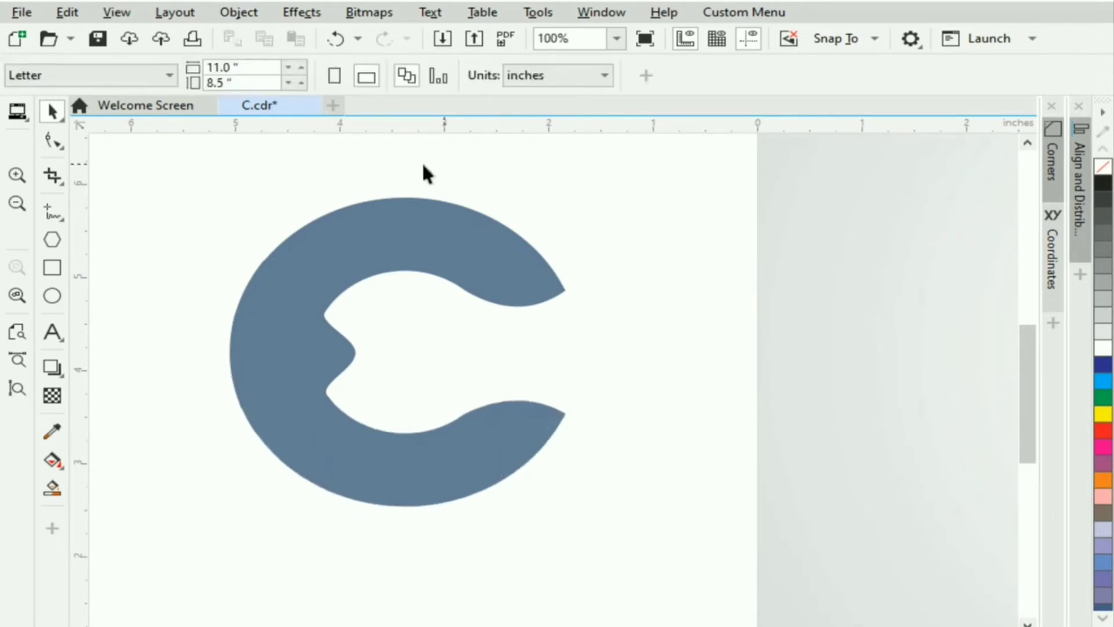
{"action": "left_click", "coordinate": [433, 224]}
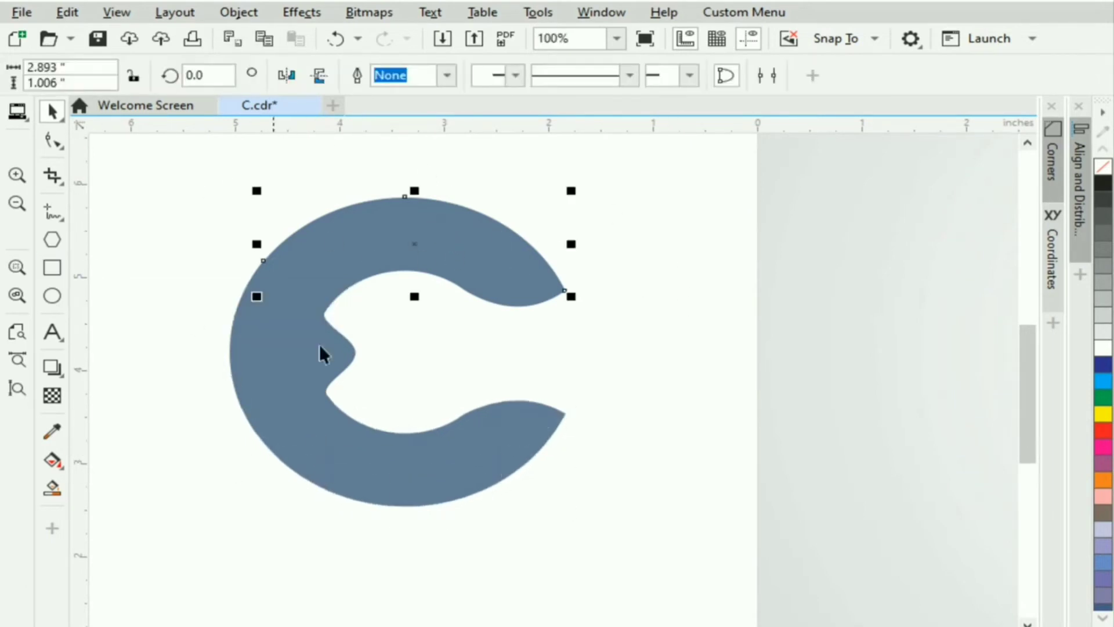
{"action": "scroll", "coordinate": [847, 221], "scroll_direction": "right", "scroll_amount": 5}
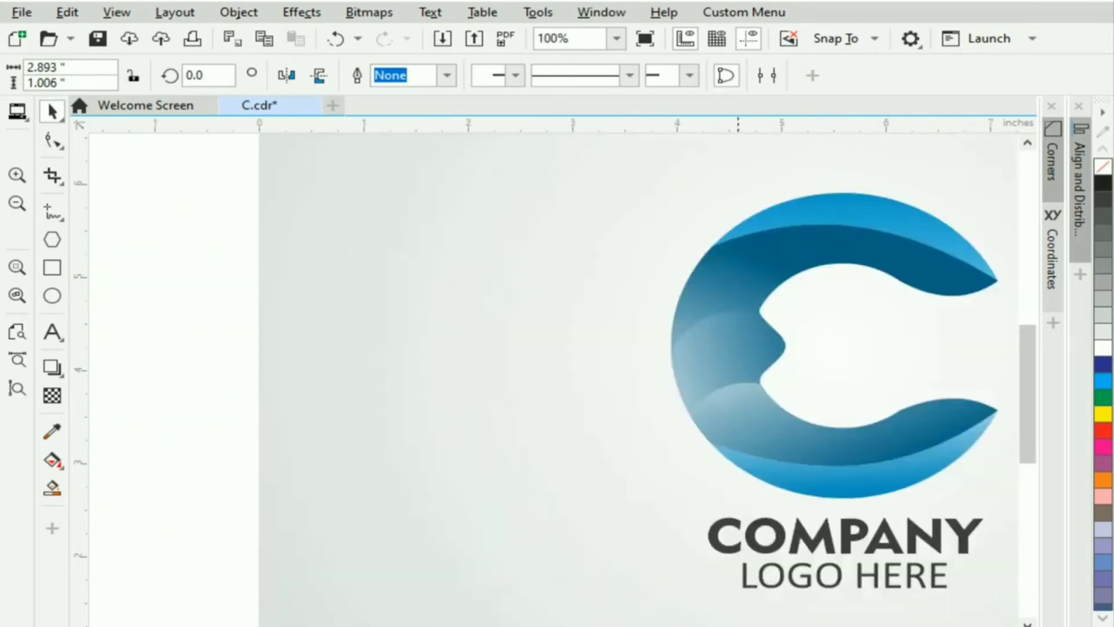
{"action": "scroll", "coordinate": [554, 372], "scroll_direction": "left", "scroll_amount": 5}
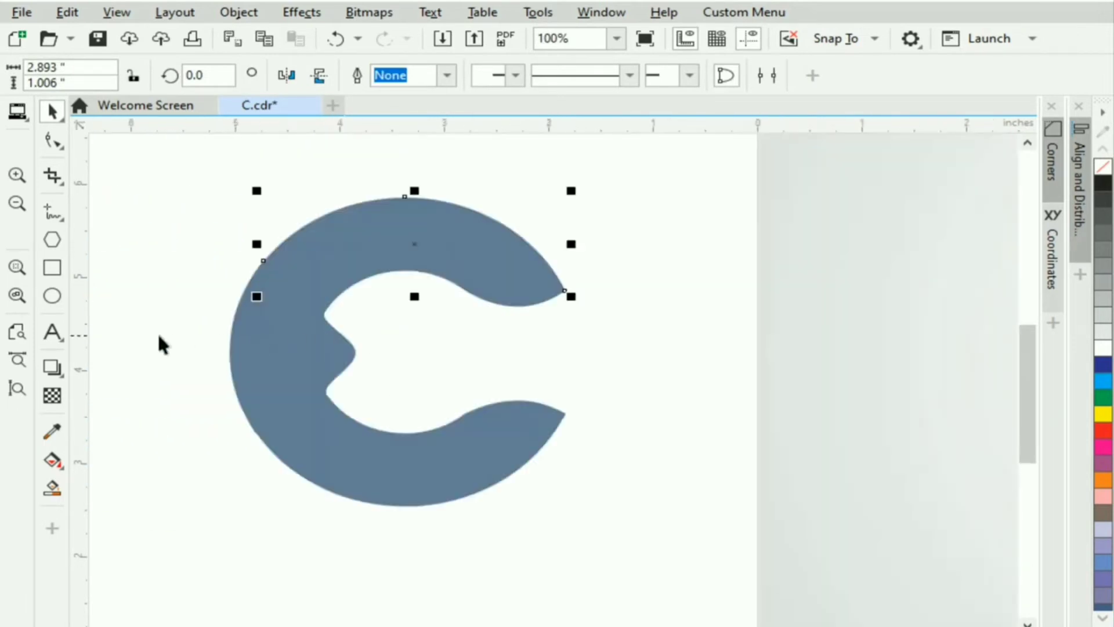
Fill the top and bottom outer bands of the C with the Cyan swatch.
{"action": "left_click", "coordinate": [1103, 381]}
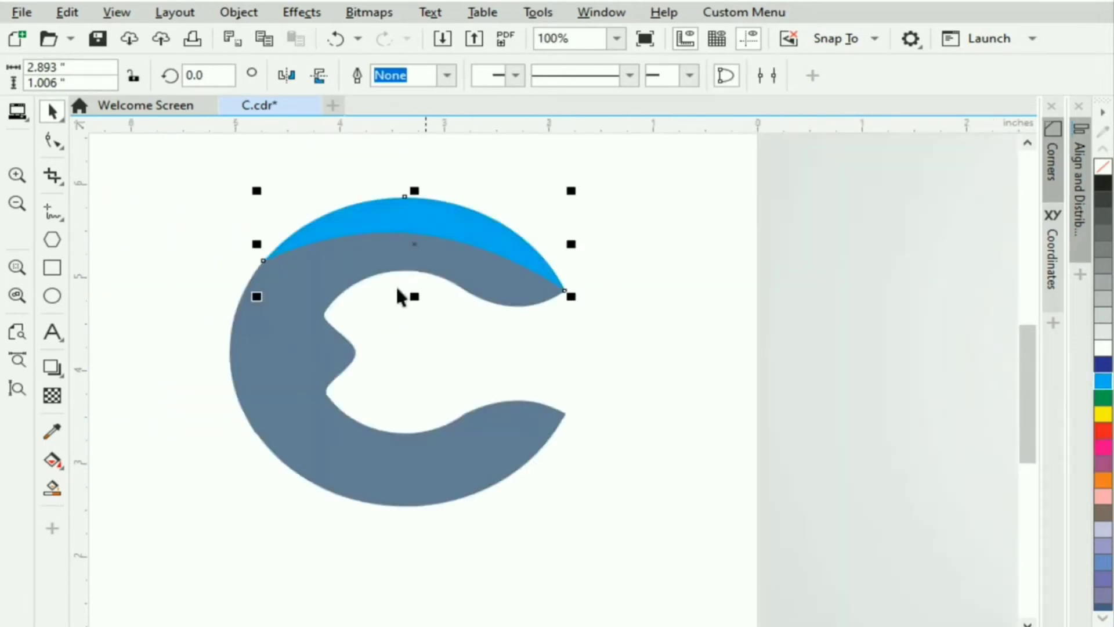
{"action": "left_click", "coordinate": [425, 495]}
{"action": "left_click", "coordinate": [1103, 381]}
{"action": "left_click", "coordinate": [373, 311]}
Select the upper grey band of the C for interactive fill editing.
{"action": "left_click", "coordinate": [402, 325]}
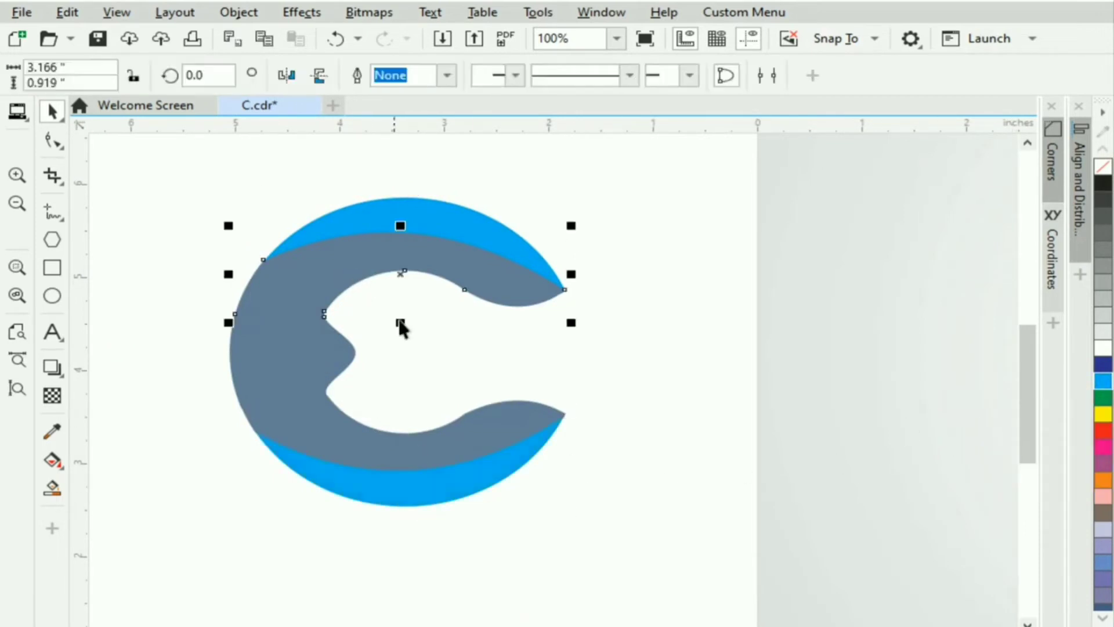
{"action": "left_click", "coordinate": [52, 459]}
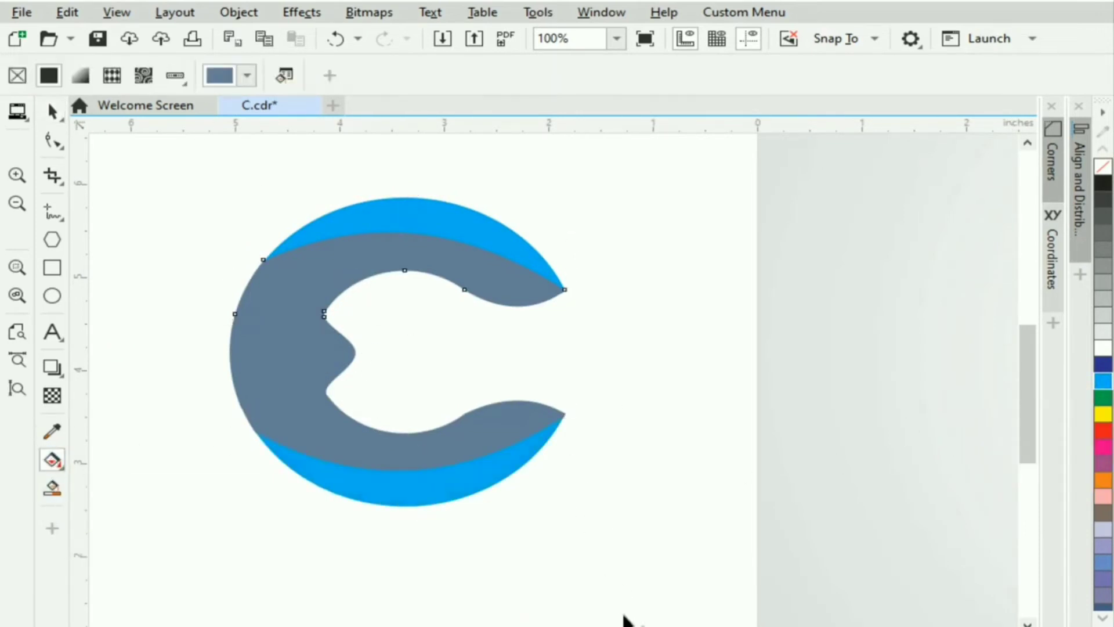
{"action": "scroll", "coordinate": [628, 621], "scroll_direction": "right", "scroll_amount": 1}
{"action": "scroll", "coordinate": [554, 371], "scroll_direction": "right", "scroll_amount": 3}
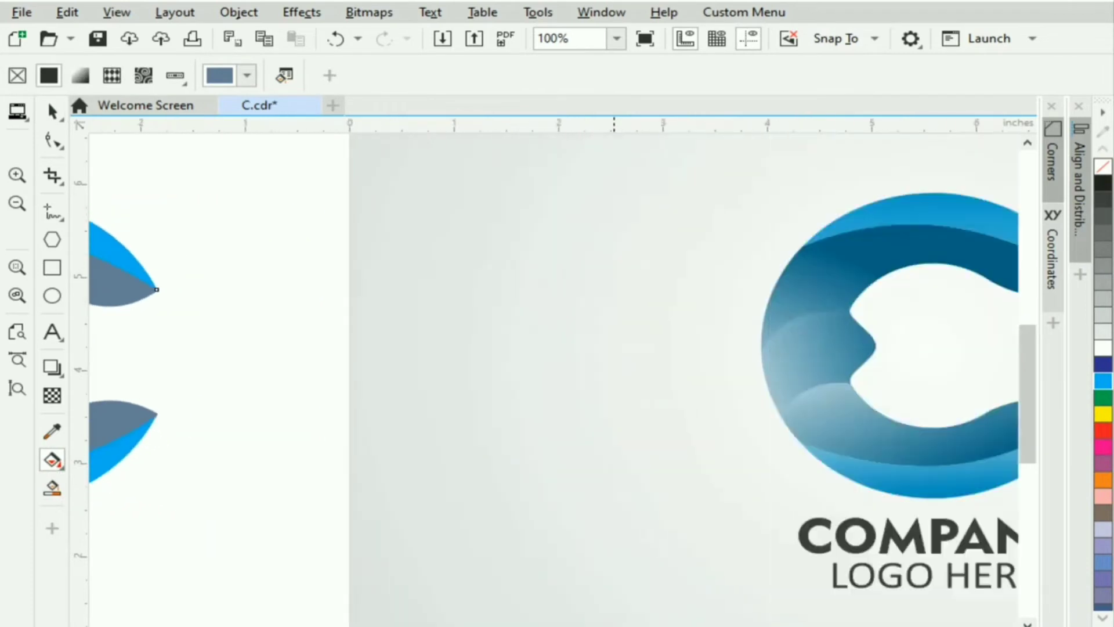
{"action": "scroll", "coordinate": [291, 283], "scroll_direction": "left", "scroll_amount": 4}
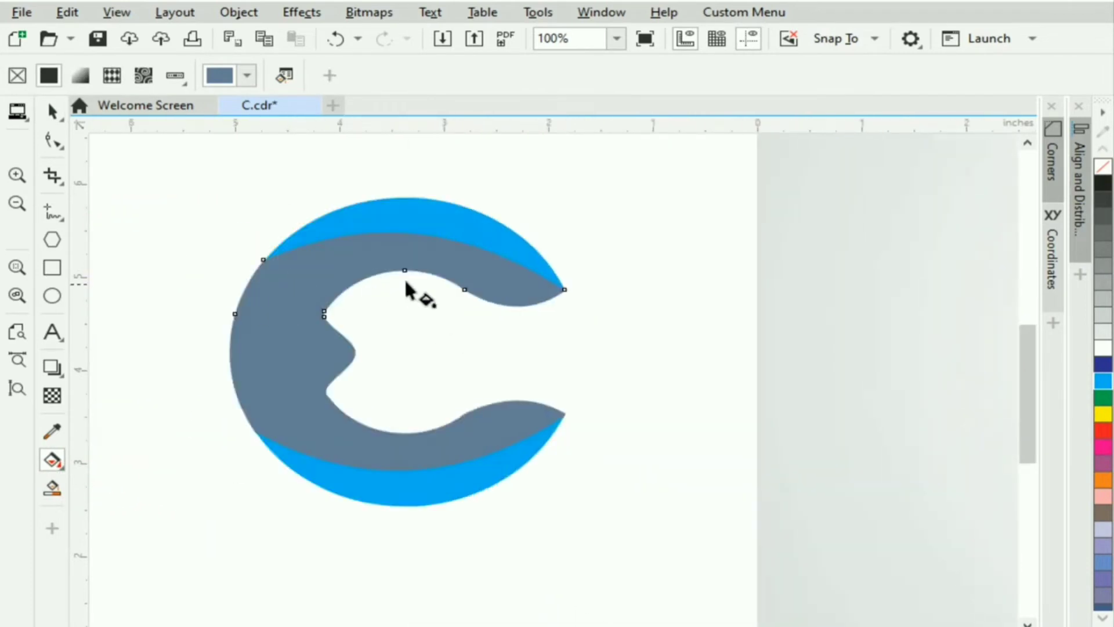
Lay a linear gradient on the upper band and set its start node to CMYK C100 K42.
{"action": "left_click_drag", "start_coordinate": [405, 223], "coordinate": [366, 318]}
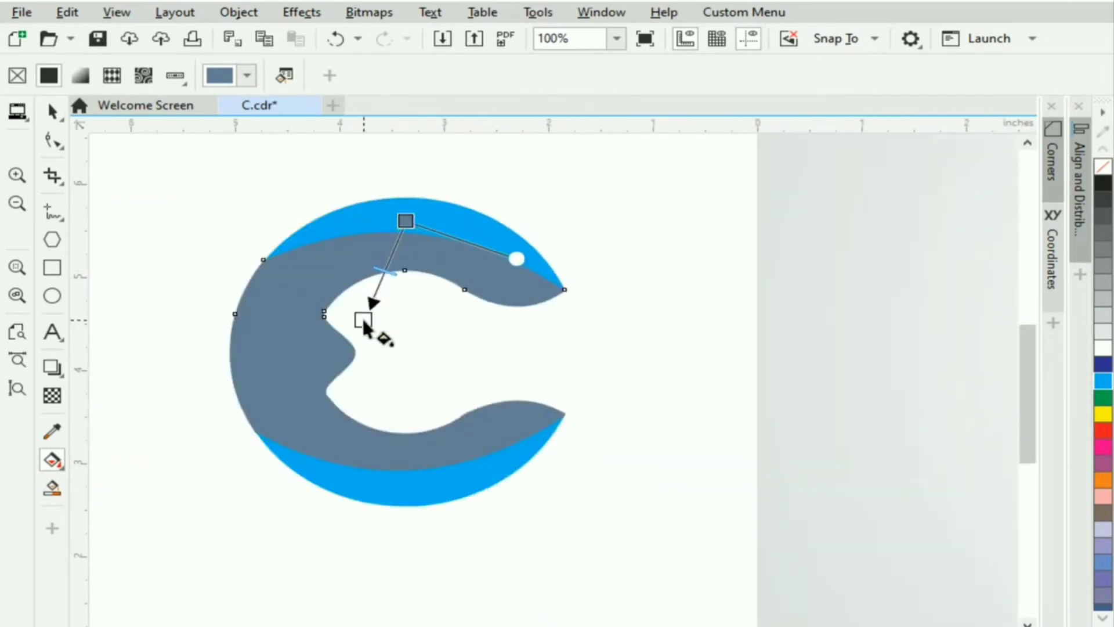
{"action": "left_click", "coordinate": [404, 221]}
{"action": "left_click", "coordinate": [432, 211]}
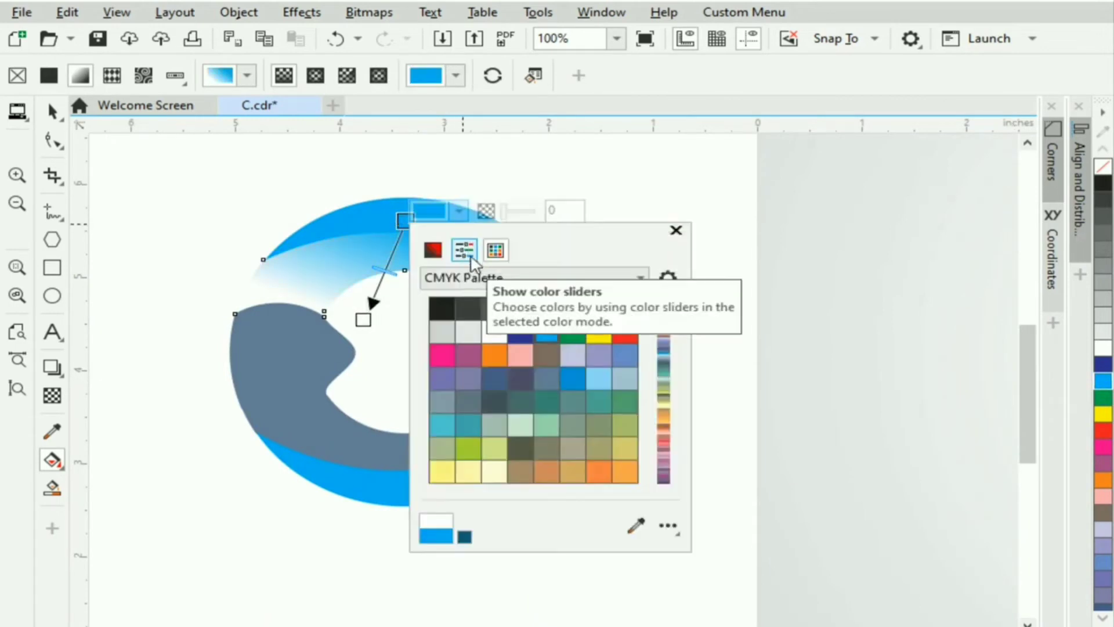
{"action": "left_click", "coordinate": [463, 251]}
{"action": "left_click", "coordinate": [517, 394]}
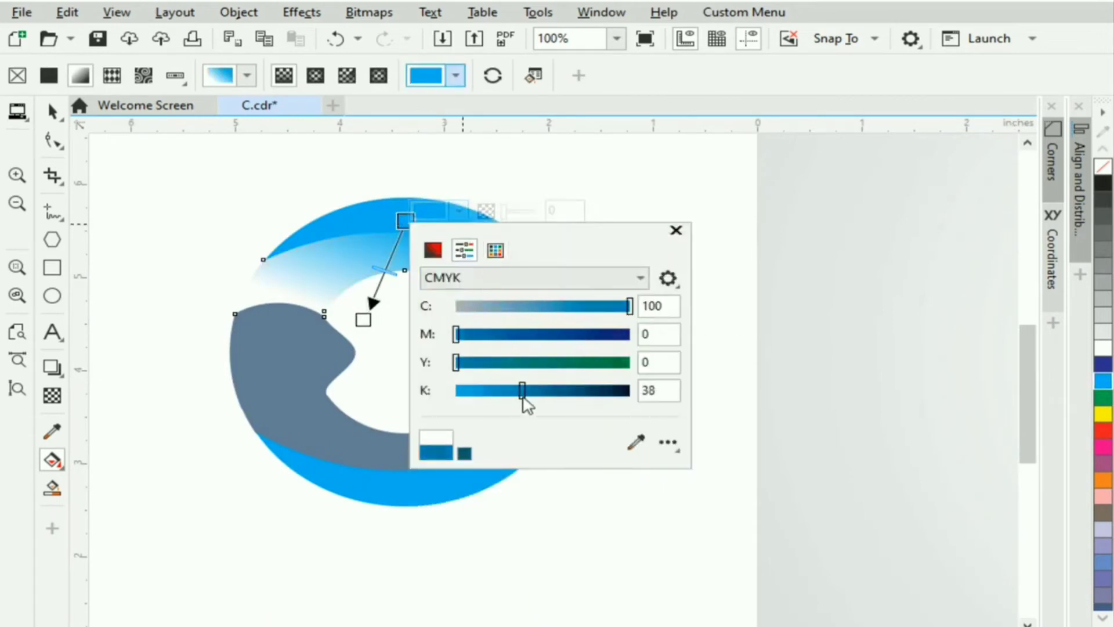
{"action": "left_click_drag", "start_coordinate": [525, 404], "coordinate": [526, 404]}
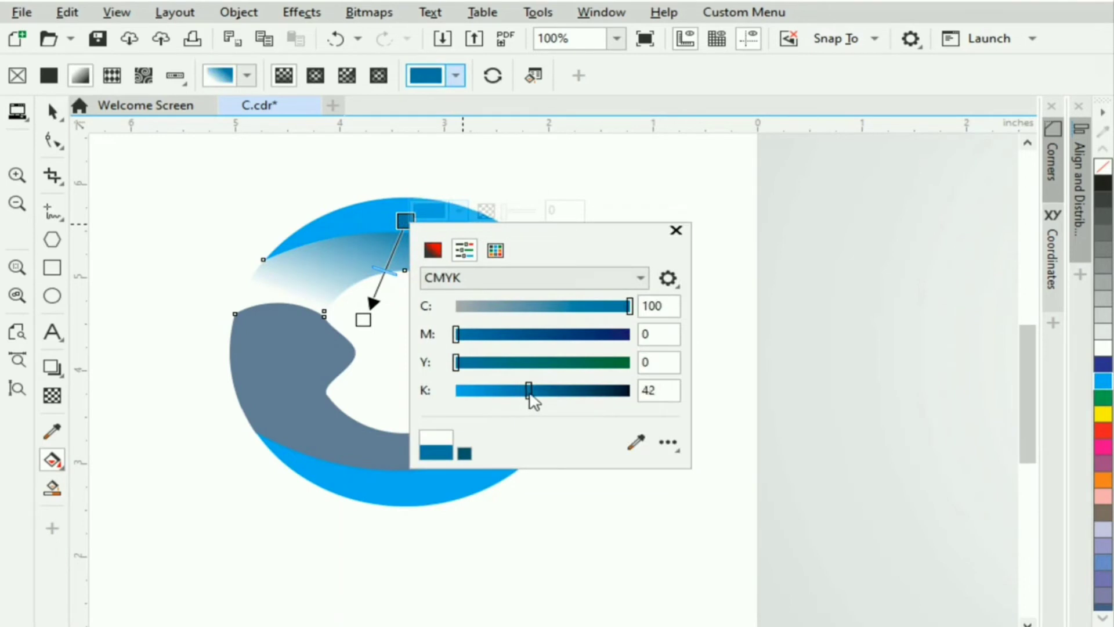
{"action": "left_click", "coordinate": [676, 231]}
Reposition the gradient's start and end handles so it runs from pale left to dark blue right.
{"action": "left_click_drag", "start_coordinate": [365, 318], "coordinate": [283, 369]}
{"action": "left_click_drag", "start_coordinate": [406, 221], "coordinate": [322, 228]}
{"action": "left_click_drag", "start_coordinate": [282, 366], "coordinate": [281, 385]}
{"action": "left_click_drag", "start_coordinate": [322, 229], "coordinate": [358, 235]}
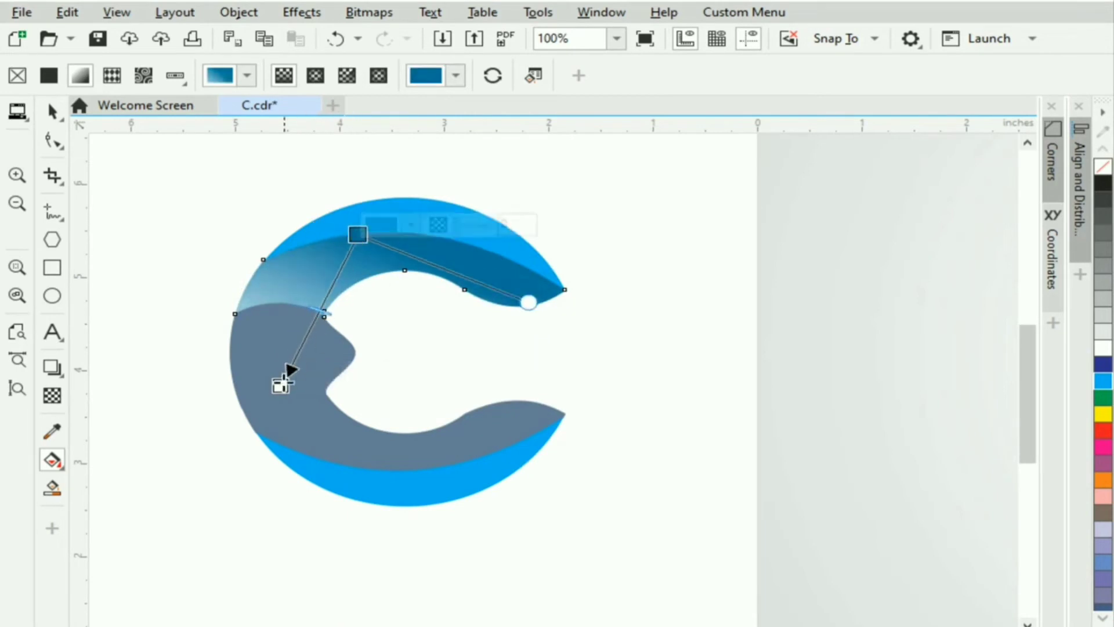
{"action": "mouse_move", "coordinate": [282, 383]}
{"action": "left_mouse_down"}
{"action": "mouse_move", "coordinate": [278, 397]}
{"action": "mouse_move", "coordinate": [281, 386]}
{"action": "left_mouse_up"}
{"action": "left_click", "coordinate": [327, 358]}
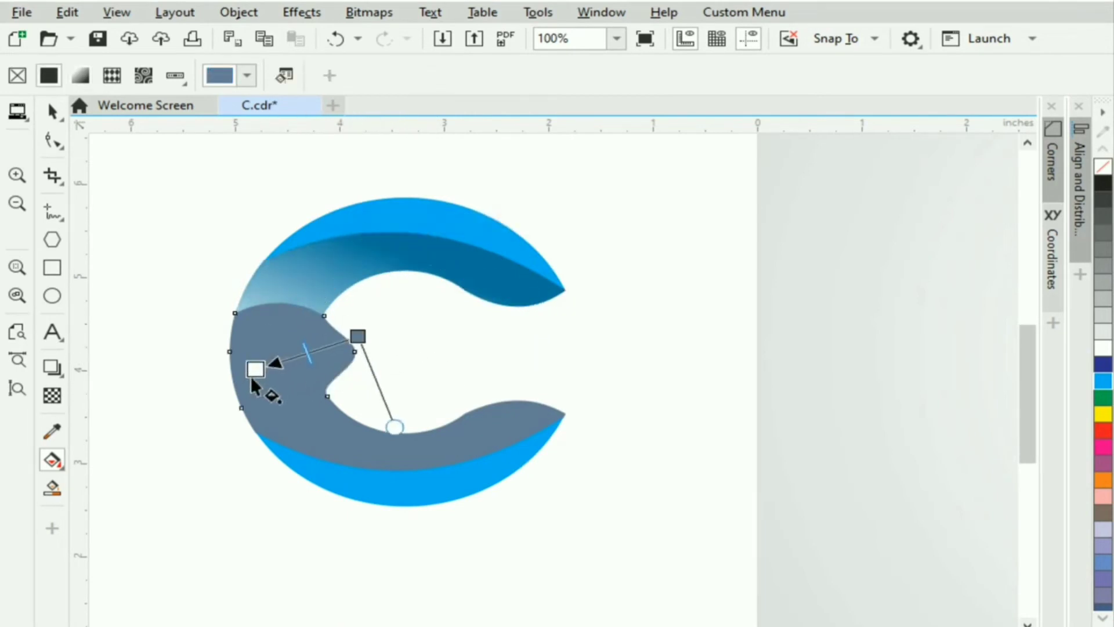
Give the left middle band a linear gradient whose start node is dark blue (C100 K43) sampled from the logo.
{"action": "left_click_drag", "start_coordinate": [250, 376], "coordinate": [221, 418]}
{"action": "left_click_drag", "start_coordinate": [358, 336], "coordinate": [311, 343]}
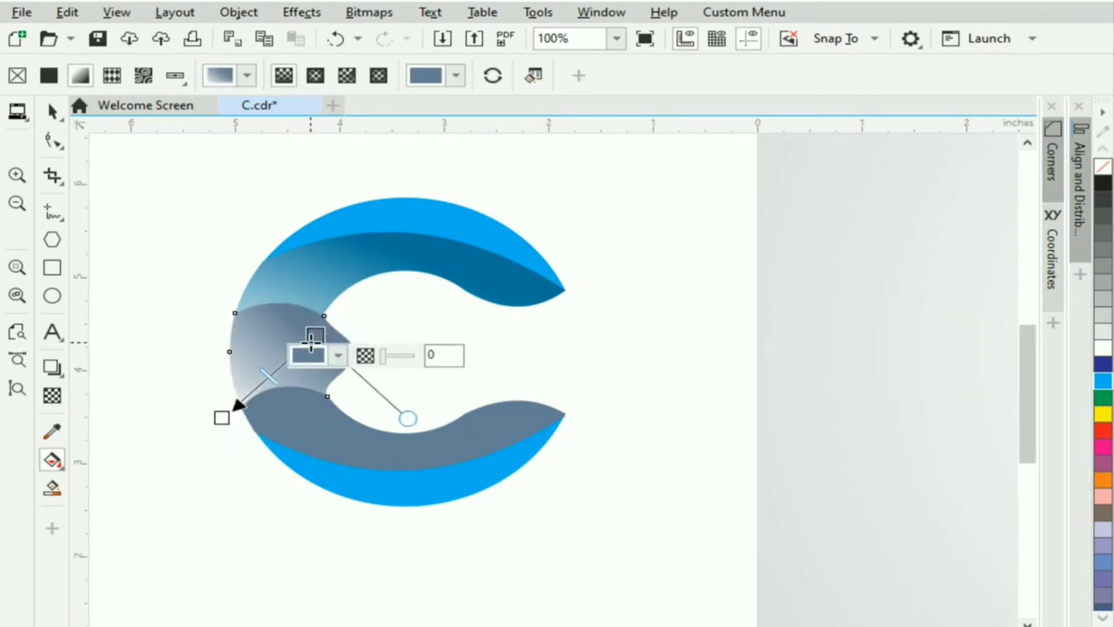
{"action": "left_click_drag", "start_coordinate": [222, 419], "coordinate": [212, 442]}
{"action": "left_click", "coordinate": [311, 335]}
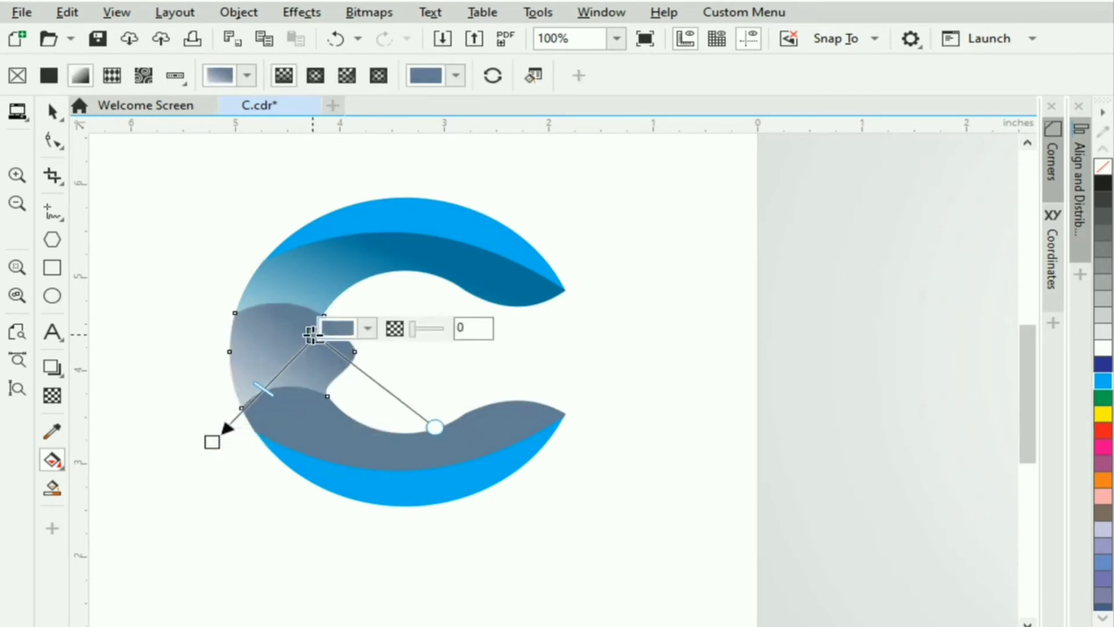
{"action": "left_click", "coordinate": [369, 330]}
{"action": "left_click", "coordinate": [514, 559]}
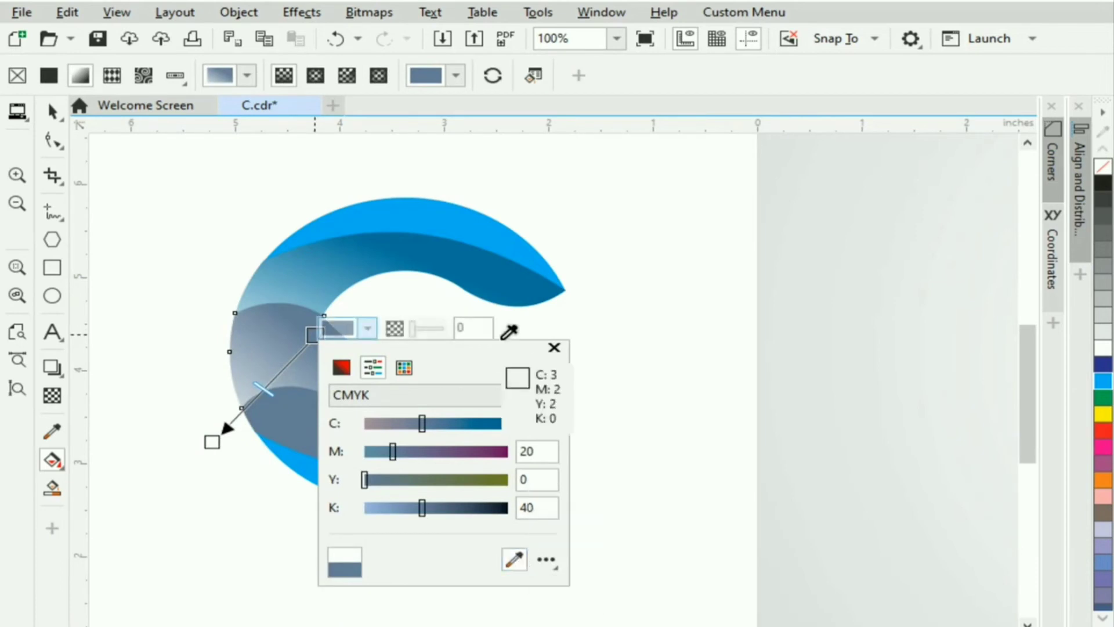
{"action": "left_click", "coordinate": [491, 277]}
{"action": "left_click", "coordinate": [554, 348]}
{"action": "left_click_drag", "start_coordinate": [211, 442], "coordinate": [200, 461]}
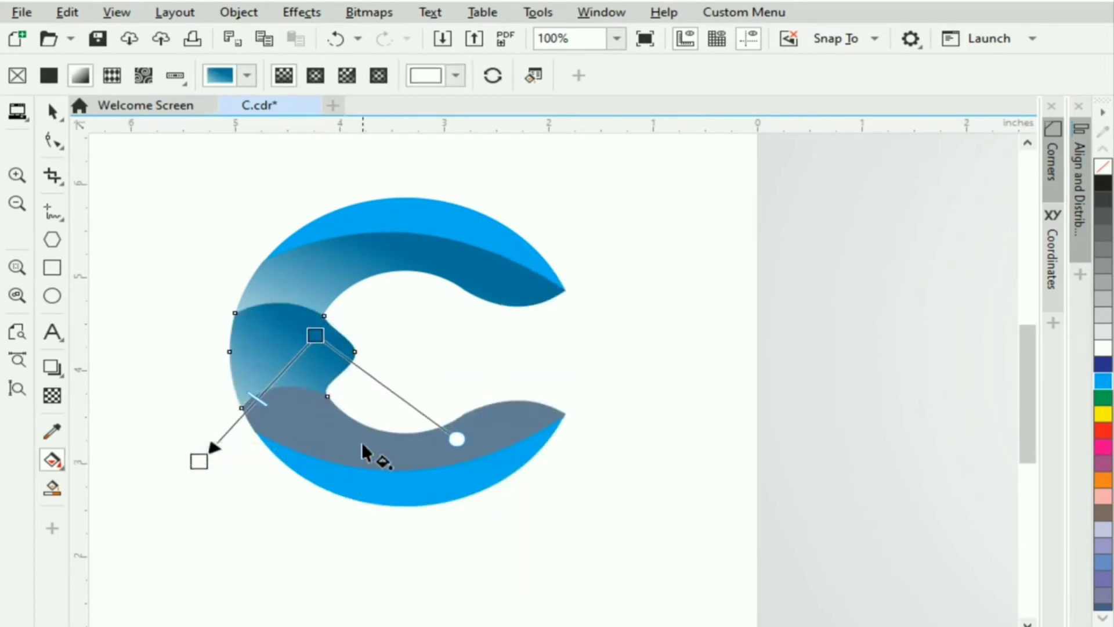
{"action": "left_click", "coordinate": [361, 443]}
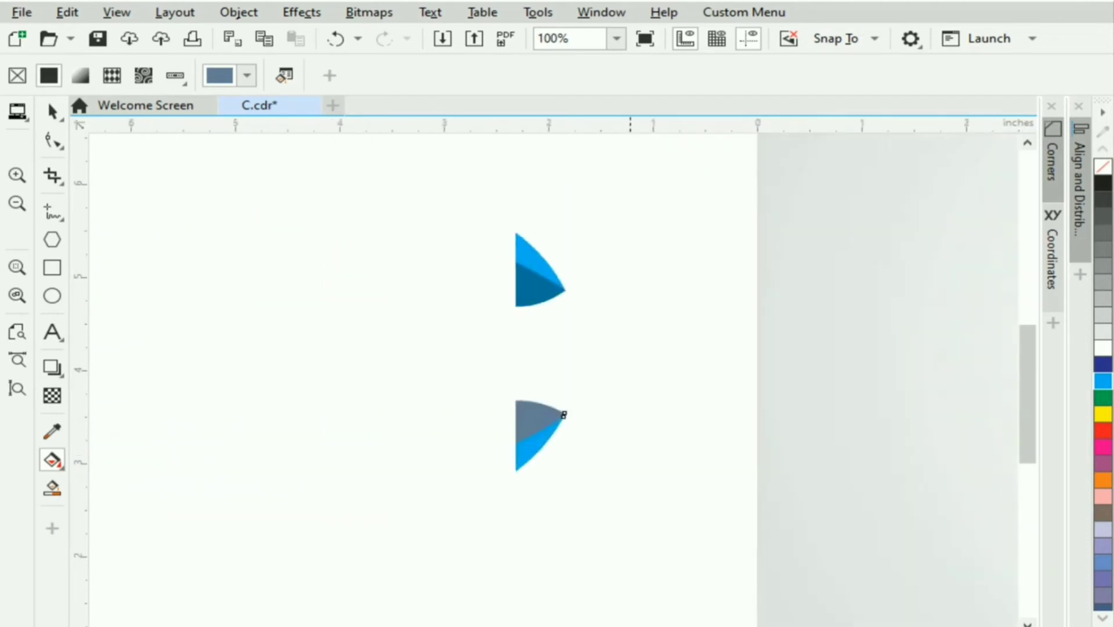
Apply a linear gradient to the lower middle band ending in dark blue sampled from the logo.
{"action": "left_click_drag", "start_coordinate": [387, 433], "coordinate": [306, 368]}
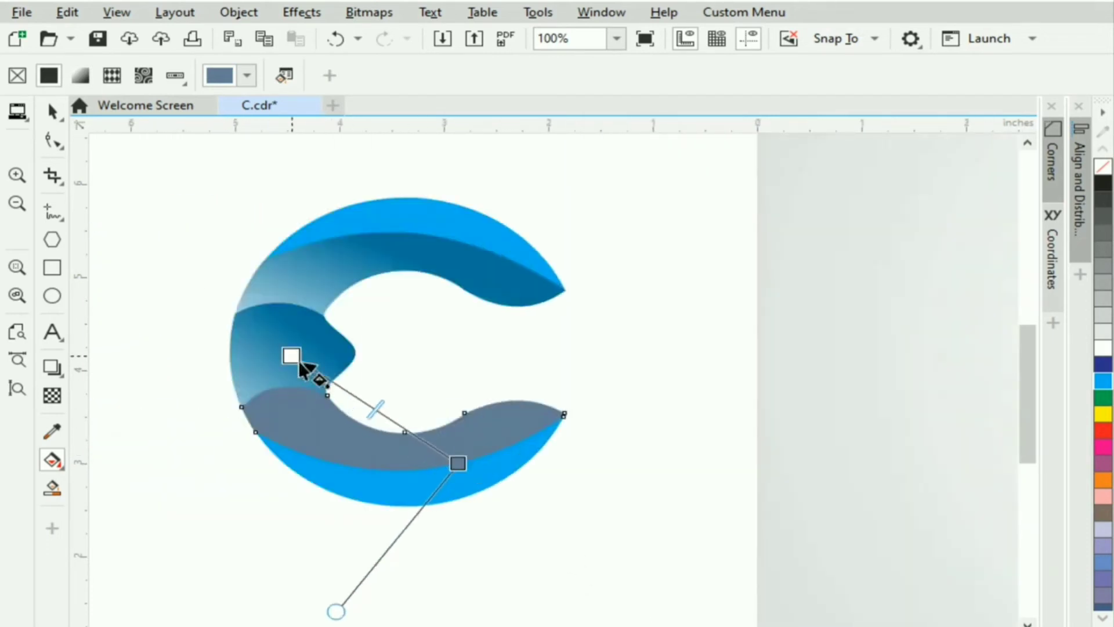
{"action": "left_click", "coordinate": [458, 463]}
{"action": "left_click", "coordinate": [369, 485]}
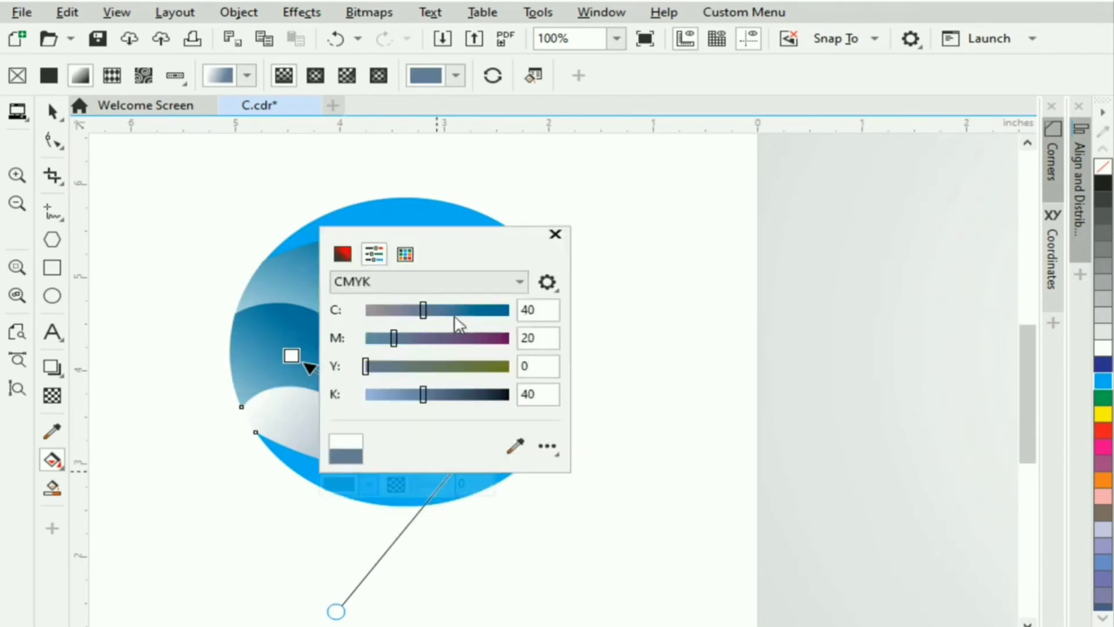
{"action": "left_click", "coordinate": [516, 444]}
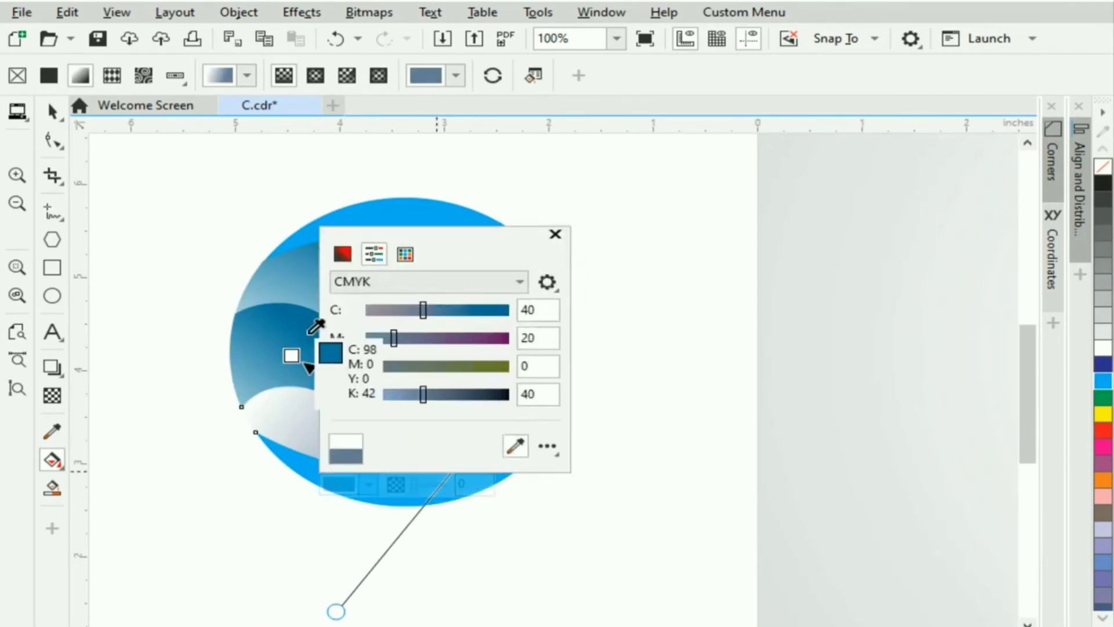
{"action": "left_click", "coordinate": [309, 334]}
{"action": "left_click", "coordinate": [556, 234]}
{"action": "left_click_drag", "start_coordinate": [458, 463], "coordinate": [396, 470]}
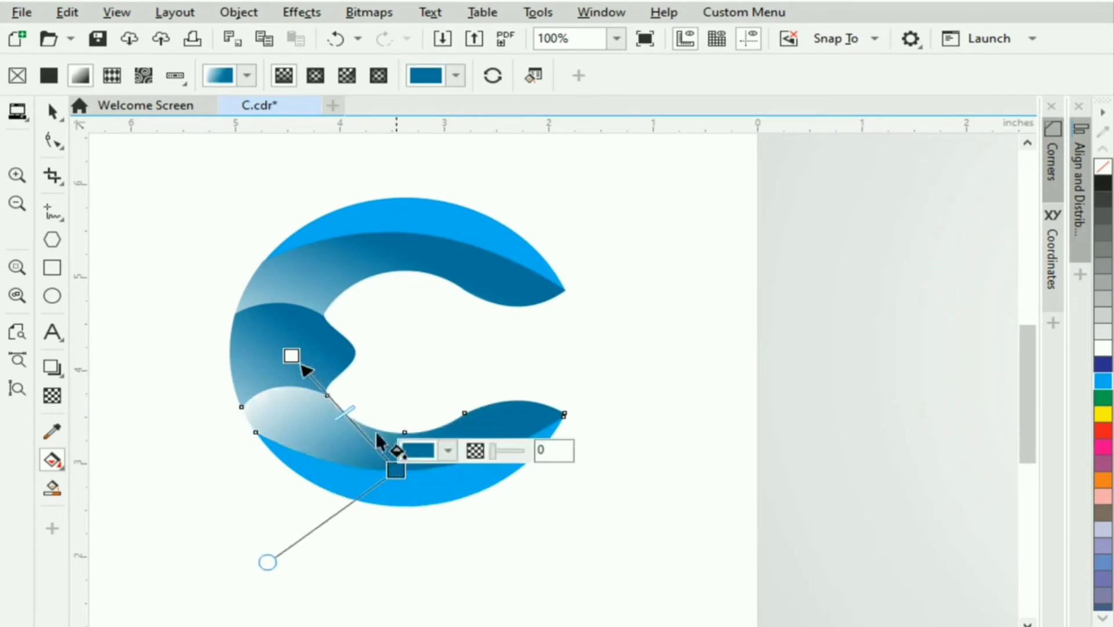
{"action": "left_click_drag", "start_coordinate": [291, 356], "coordinate": [265, 276]}
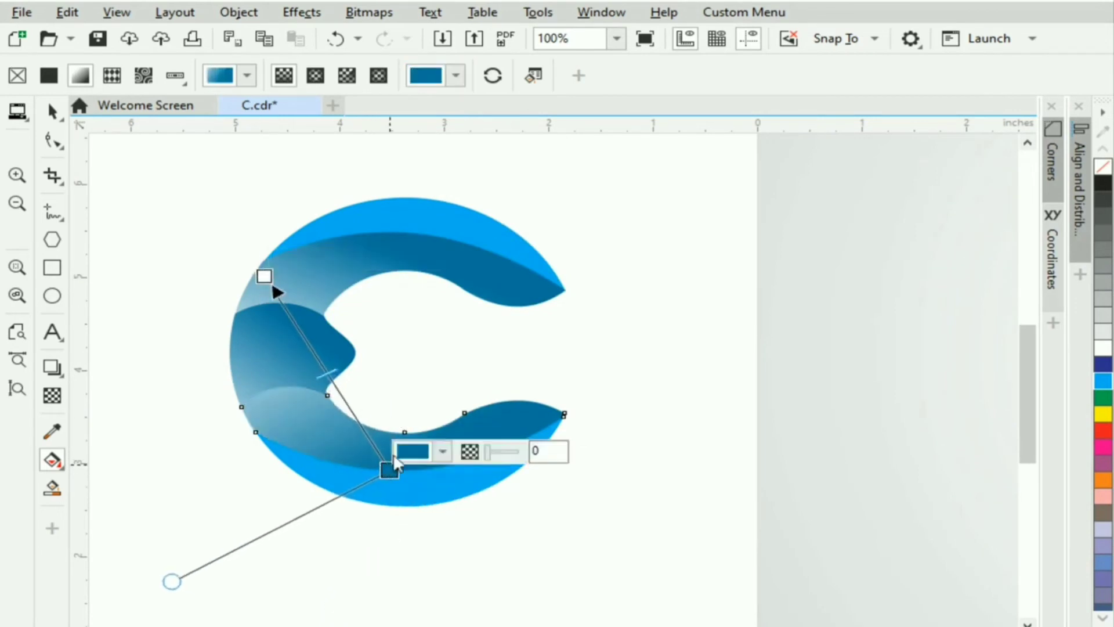
Give the bottom band a linear gradient with its node darkened to K 14, and reposition it.
{"action": "left_click", "coordinate": [464, 478]}
{"action": "mouse_move", "coordinate": [452, 514]}
{"action": "left_mouse_down"}
{"action": "mouse_move", "coordinate": [423, 403]}
{"action": "mouse_move", "coordinate": [438, 503]}
{"action": "left_mouse_up"}
{"action": "mouse_move", "coordinate": [446, 490]}
{"action": "left_click", "coordinate": [498, 472]}
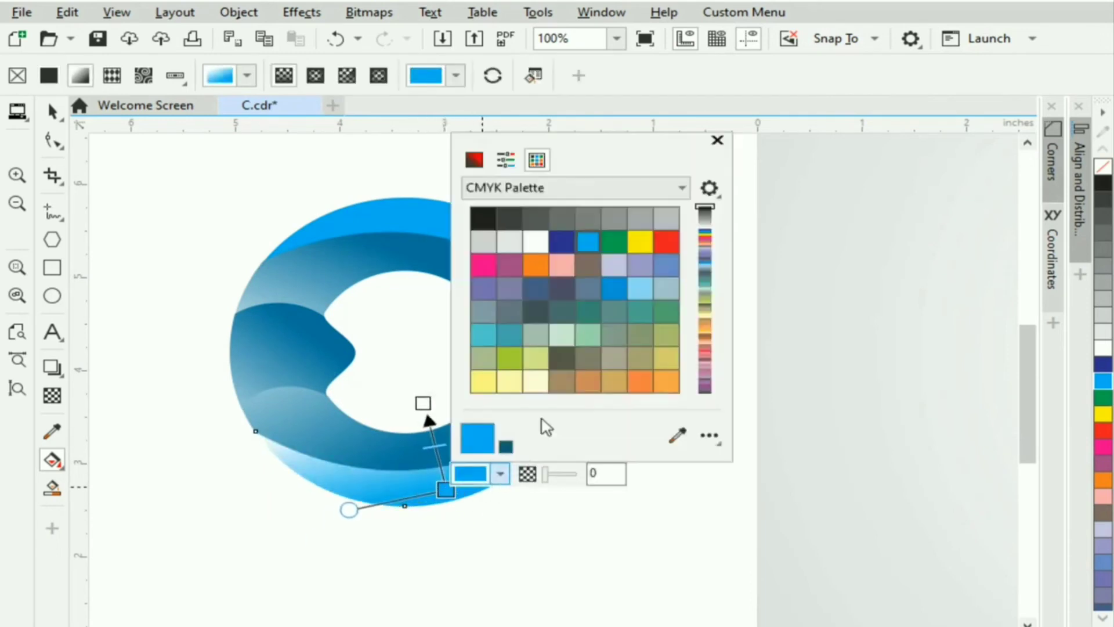
{"action": "left_click", "coordinate": [506, 160]}
{"action": "left_click_drag", "start_coordinate": [532, 299], "coordinate": [522, 300]}
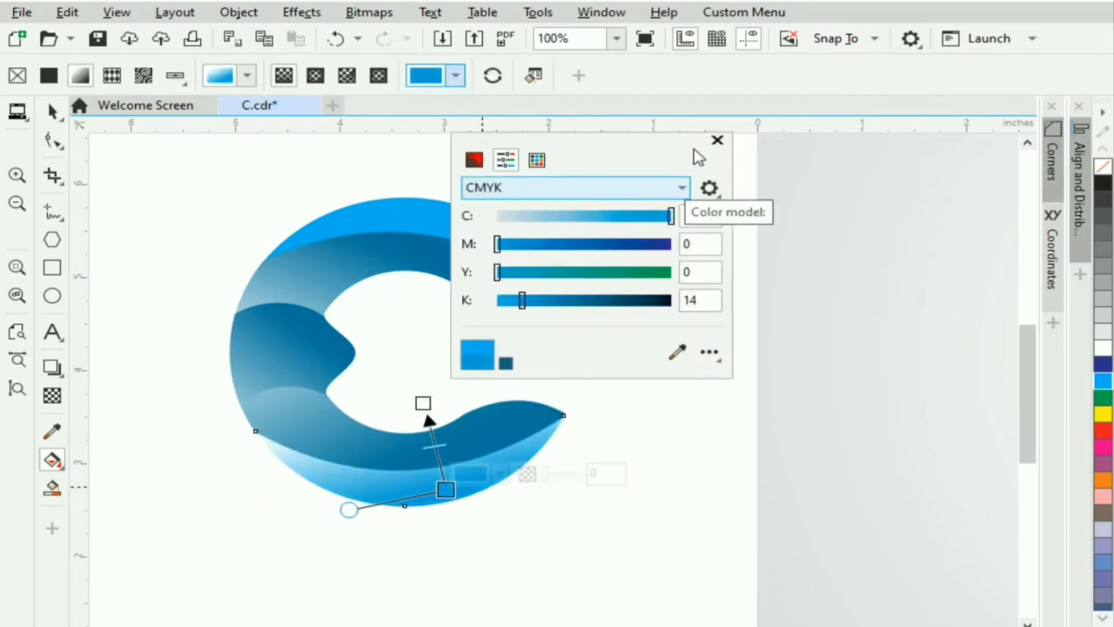
{"action": "left_click_drag", "start_coordinate": [423, 413], "coordinate": [428, 449]}
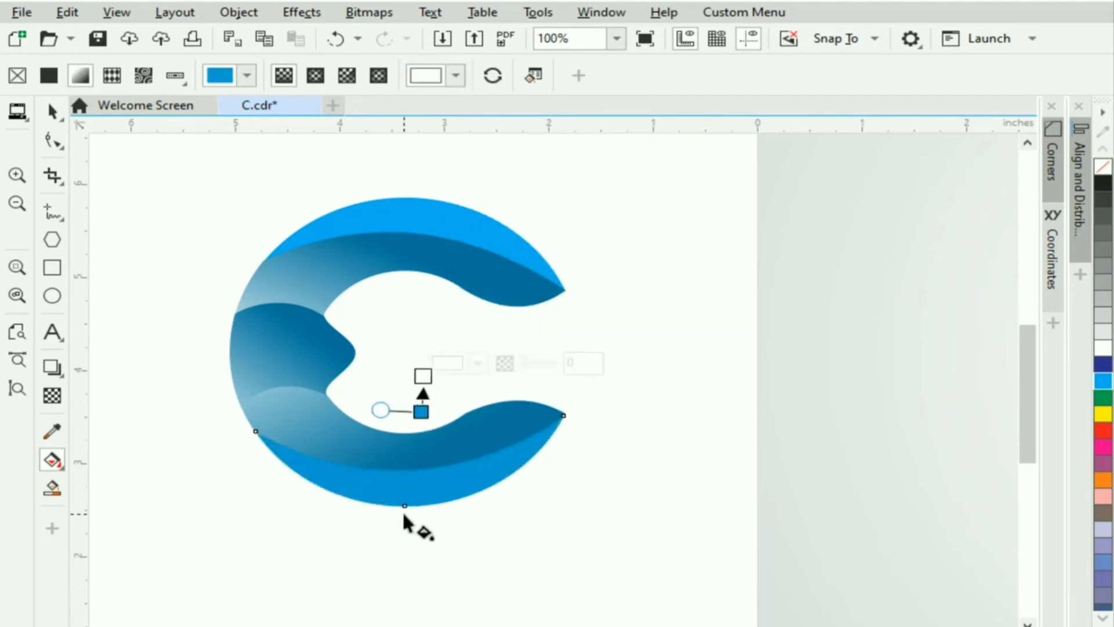
{"action": "left_click_drag", "start_coordinate": [423, 326], "coordinate": [423, 314]}
{"action": "left_click_drag", "start_coordinate": [404, 505], "coordinate": [408, 481]}
Apply a linear gradient to the top arc with a start colour of K 19, lightening toward its tip.
{"action": "left_click", "coordinate": [442, 223]}
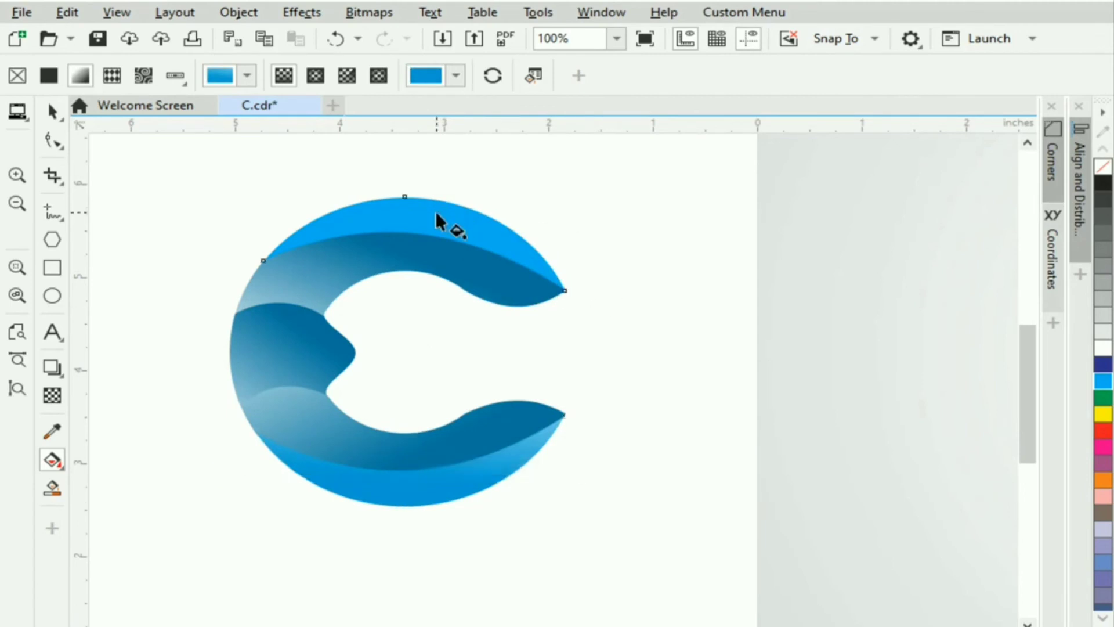
{"action": "left_click_drag", "start_coordinate": [419, 235], "coordinate": [430, 298]}
{"action": "left_click_drag", "start_coordinate": [387, 172], "coordinate": [428, 176]}
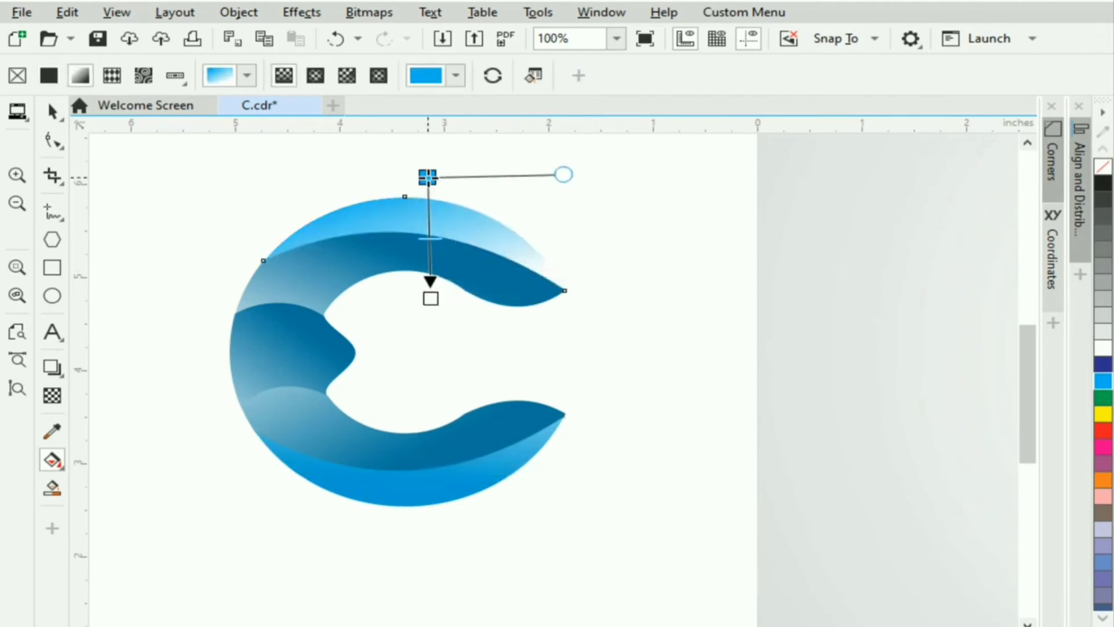
{"action": "left_click", "coordinate": [481, 164]}
{"action": "left_click", "coordinate": [487, 202]}
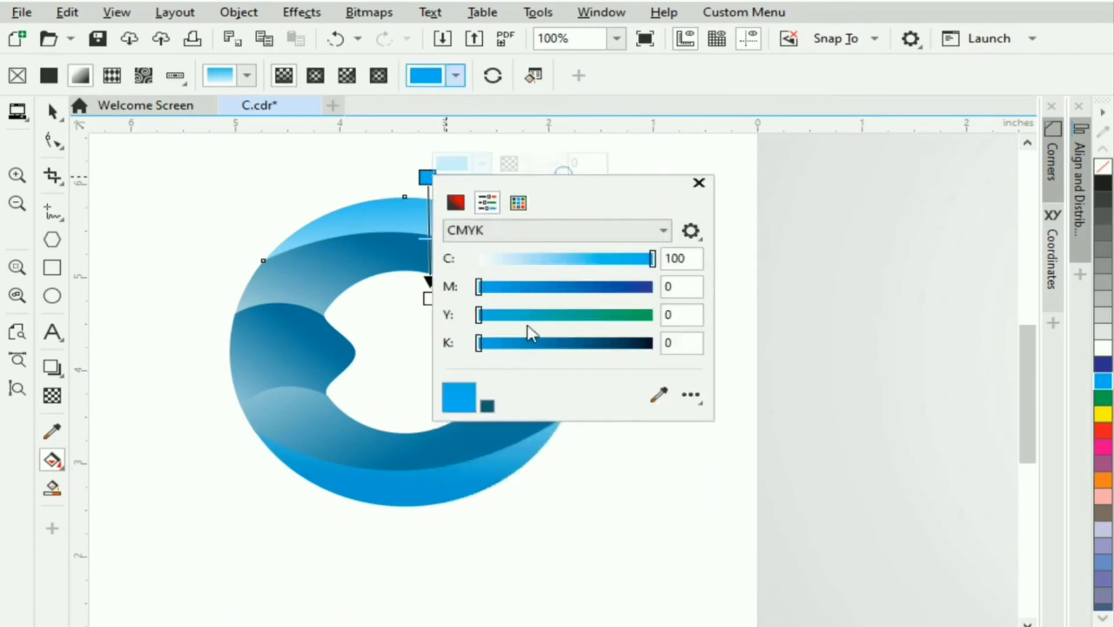
{"action": "left_click", "coordinate": [511, 343]}
{"action": "left_click", "coordinate": [699, 183]}
{"action": "left_click_drag", "start_coordinate": [429, 298], "coordinate": [457, 369]}
{"action": "left_click_drag", "start_coordinate": [428, 176], "coordinate": [437, 199]}
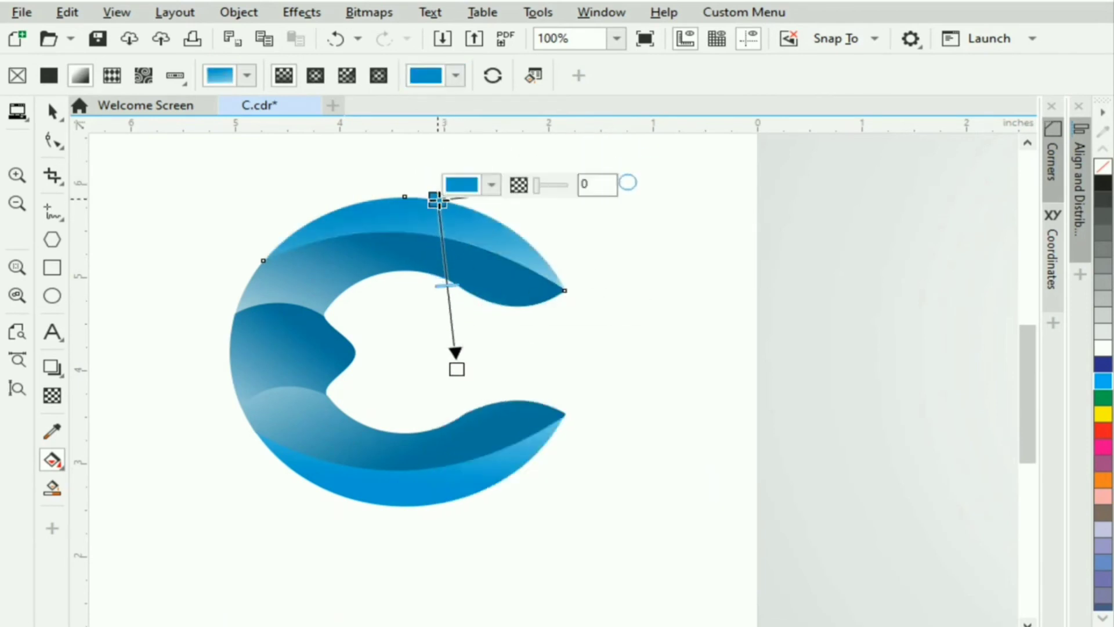
{"action": "left_click_drag", "start_coordinate": [458, 369], "coordinate": [462, 379]}
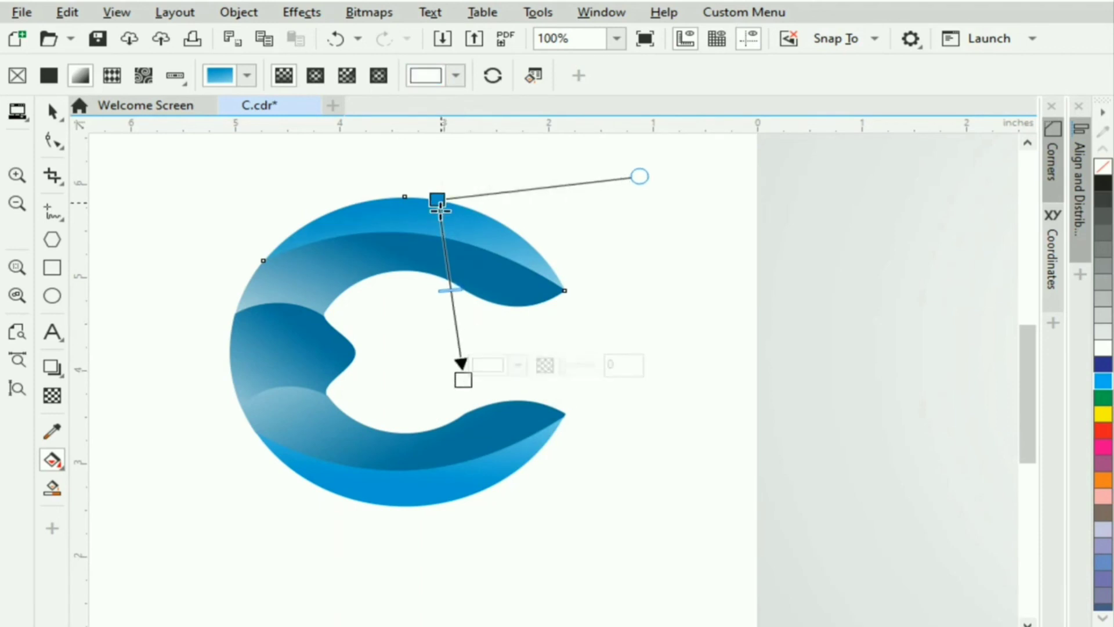
{"action": "left_click_drag", "start_coordinate": [438, 200], "coordinate": [440, 215]}
Select all the C pieces and group them into one logo object.
{"action": "left_click", "coordinate": [51, 111]}
{"action": "left_click", "coordinate": [577, 222]}
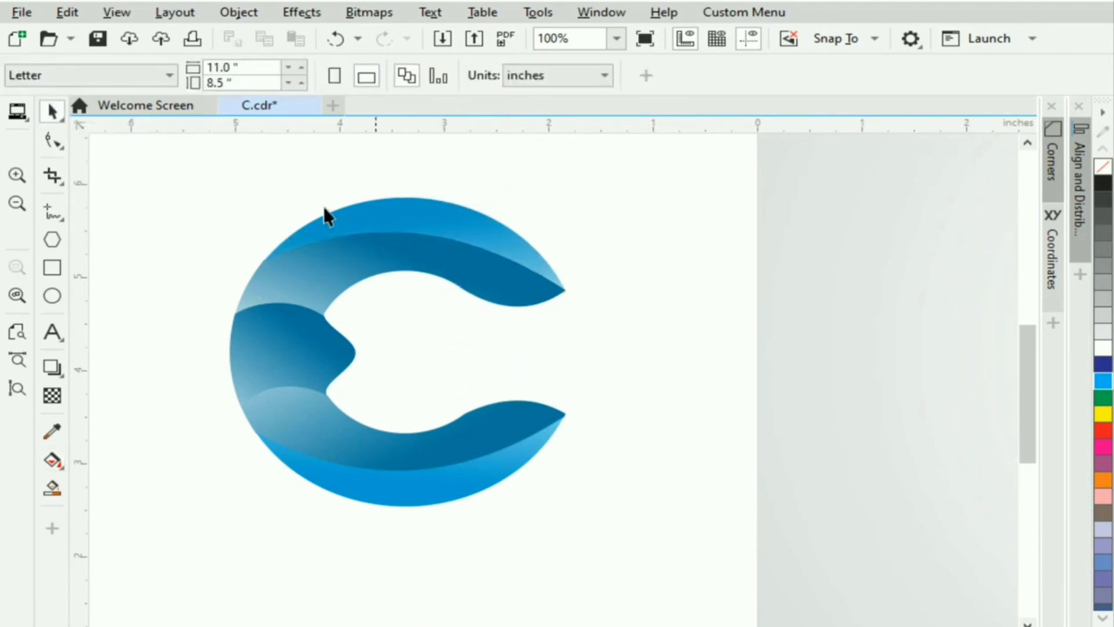
{"action": "left_click_drag", "start_coordinate": [626, 503], "coordinate": [626, 503]}
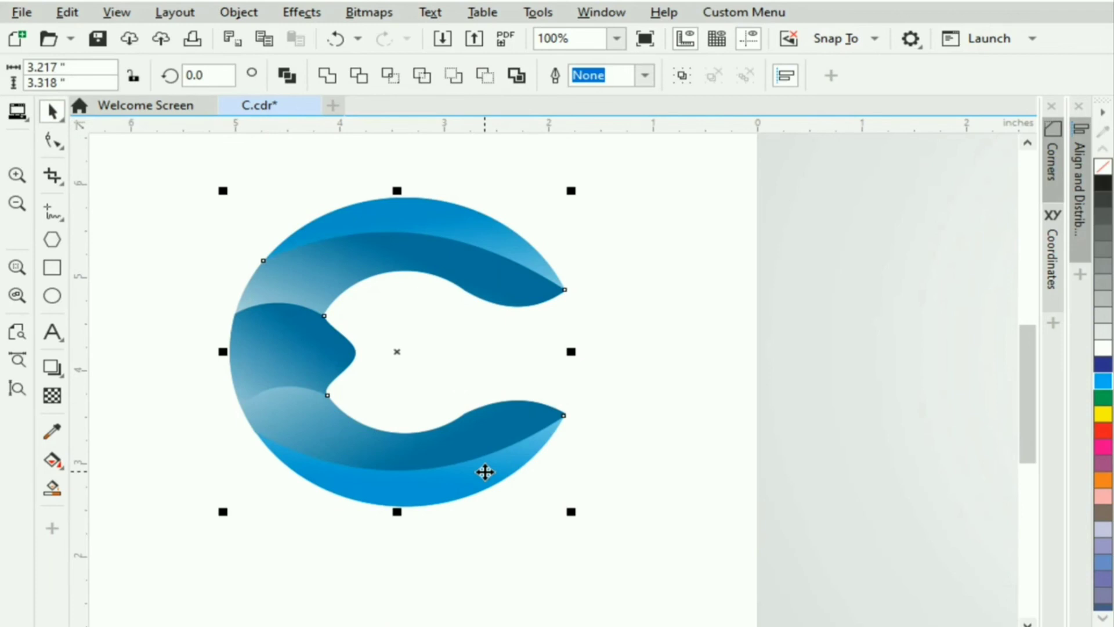
{"action": "right_click", "coordinate": [549, 316]}
{"action": "left_click", "coordinate": [584, 224]}
{"action": "left_click", "coordinate": [606, 308]}
{"action": "scroll", "coordinate": [606, 308], "scroll_direction": "down", "scroll_amount": 2}
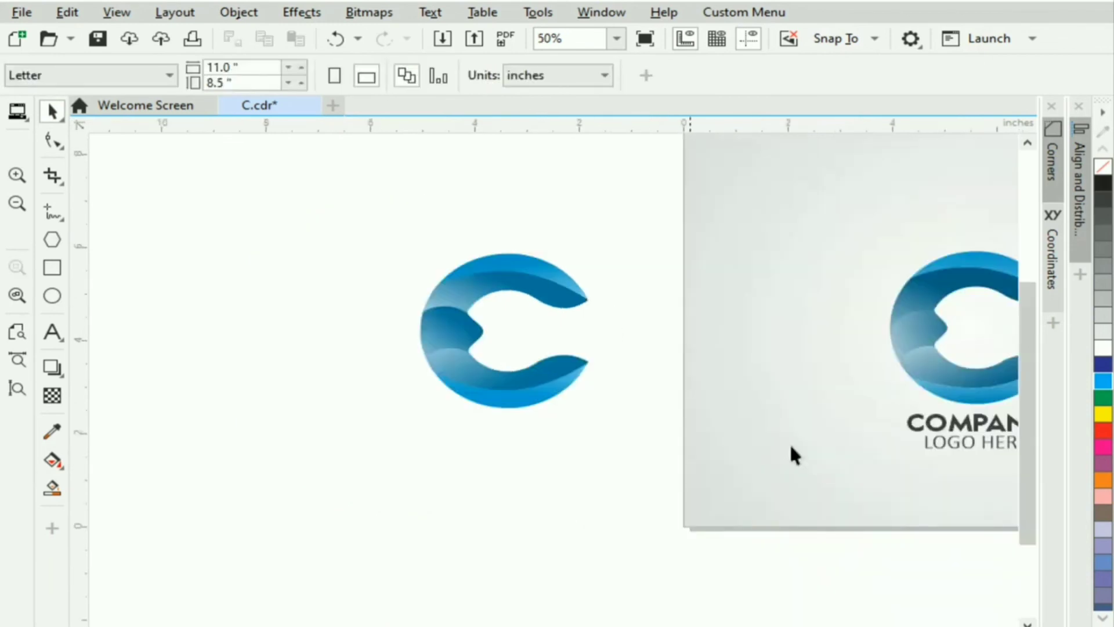
{"action": "scroll", "coordinate": [231, 348], "scroll_direction": "right", "scroll_amount": 3}
{"action": "left_click", "coordinate": [51, 268]}
{"action": "scroll", "coordinate": [174, 228], "scroll_direction": "down", "scroll_amount": 1}
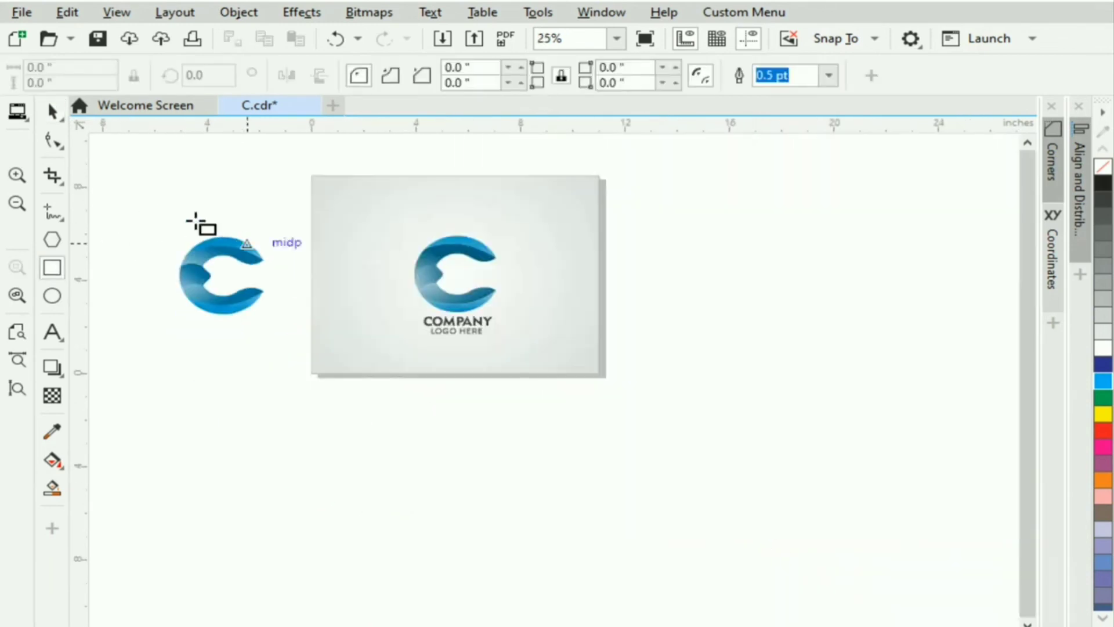
Draw a square around the C logo and give it a centred radial gradient.
{"action": "mouse_move", "coordinate": [100, 175]}
{"action": "left_mouse_down"}
{"action": "mouse_move", "coordinate": [199, 219]}
{"action": "mouse_move", "coordinate": [313, 368]}
{"action": "mouse_move", "coordinate": [411, 385]}
{"action": "left_mouse_up"}
{"action": "key", "text": "space"}
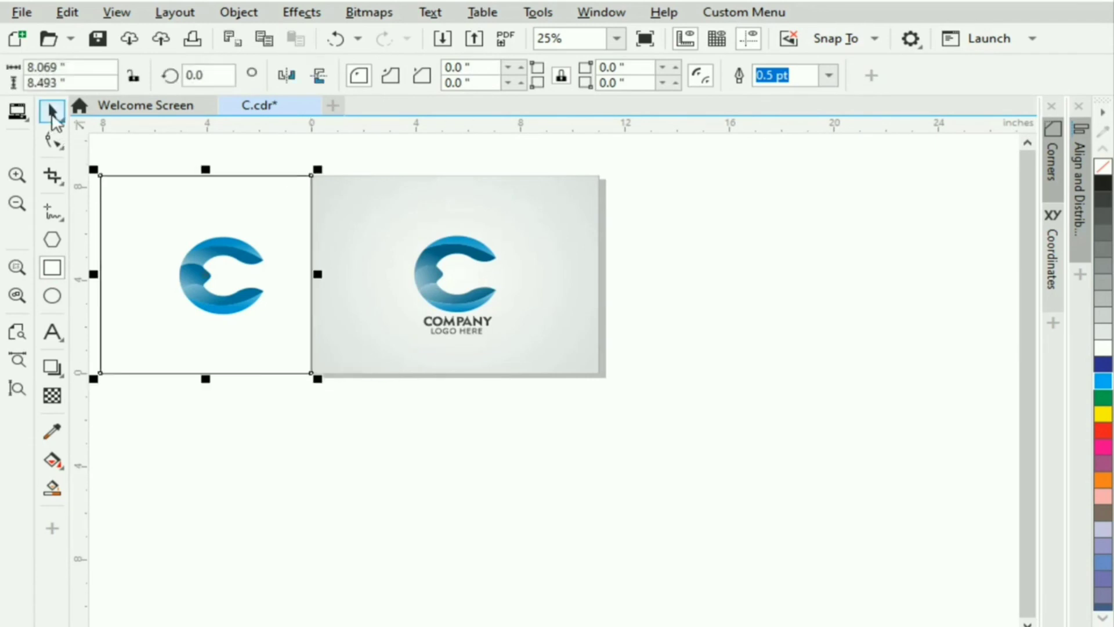
{"action": "left_click", "coordinate": [54, 460]}
{"action": "left_click_drag", "start_coordinate": [191, 258], "coordinate": [320, 390]}
{"action": "left_click", "coordinate": [315, 76]}
{"action": "left_click_drag", "start_coordinate": [259, 329], "coordinate": [207, 281]}
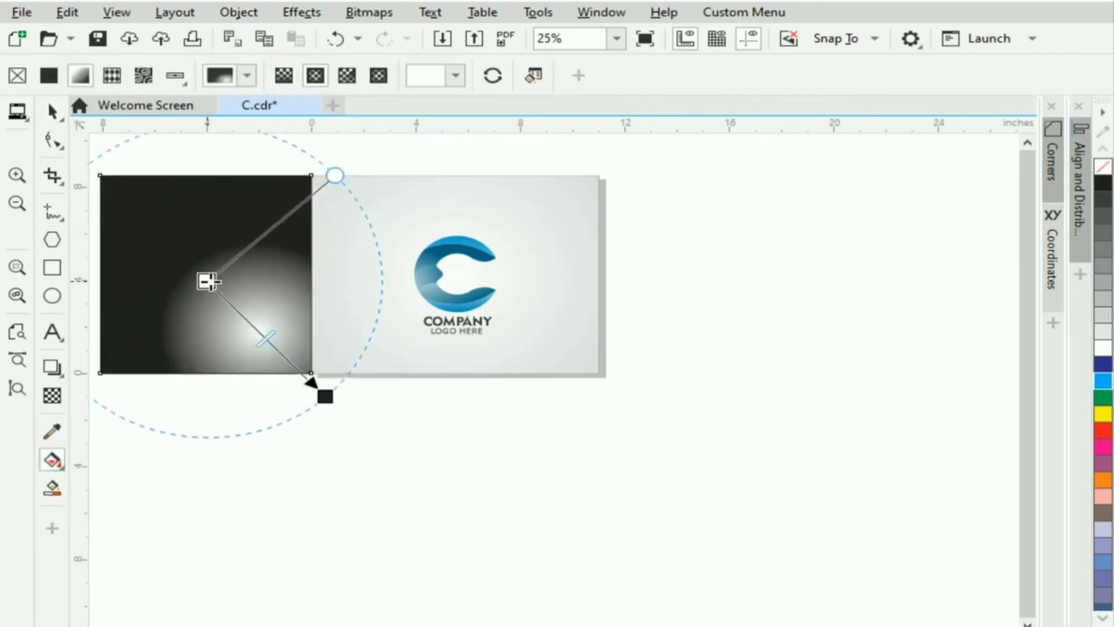
Set the radial gradient to white centre and 20% Black outer, then send the square to back.
{"action": "left_click", "coordinate": [1103, 298]}
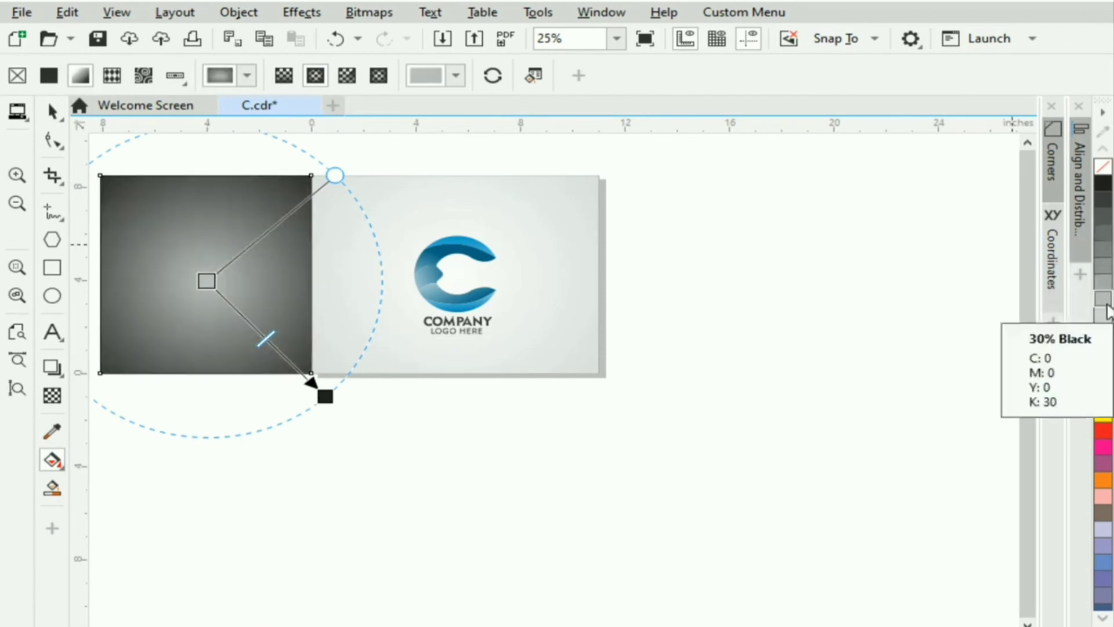
{"action": "left_click", "coordinate": [1103, 341]}
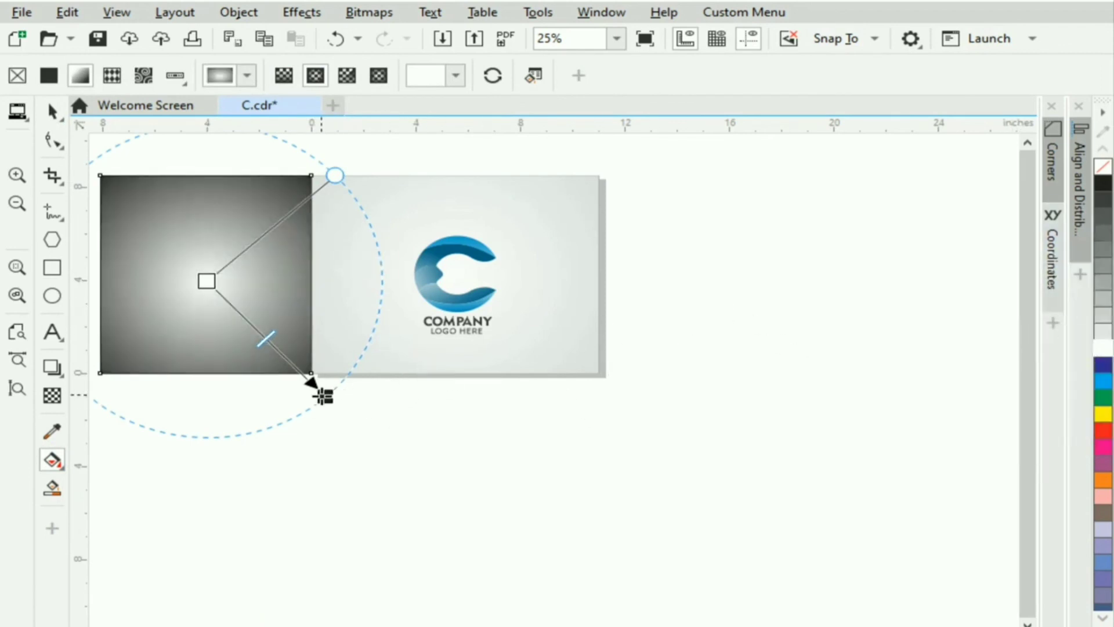
{"action": "left_click", "coordinate": [325, 397]}
{"action": "left_click", "coordinate": [1103, 315]}
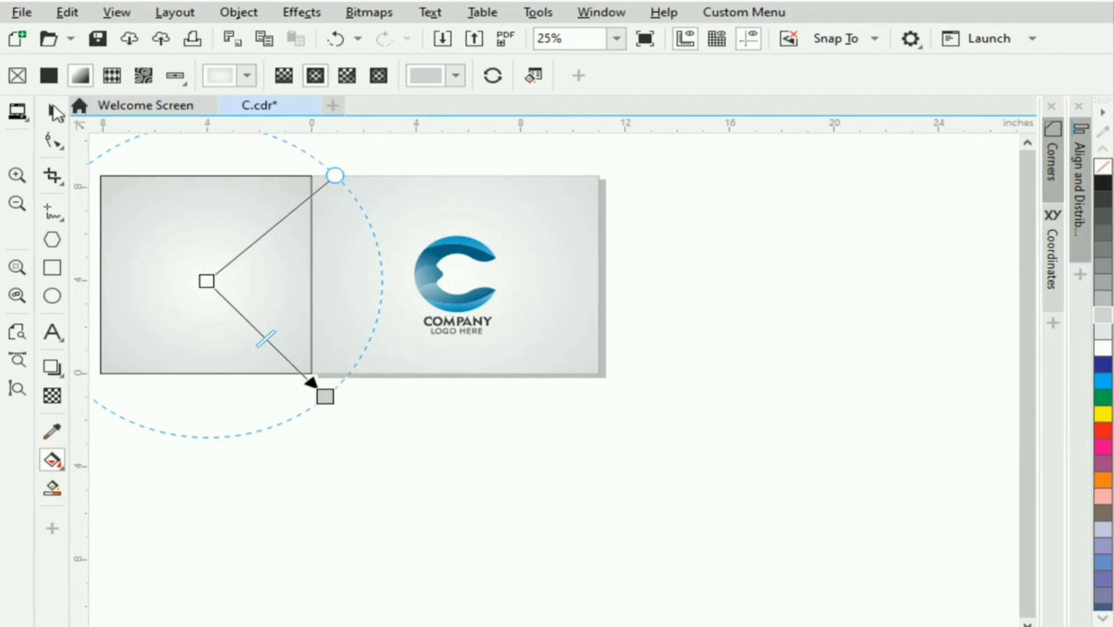
{"action": "key", "text": "space"}
{"action": "key", "text": "shift+Page_Down"}
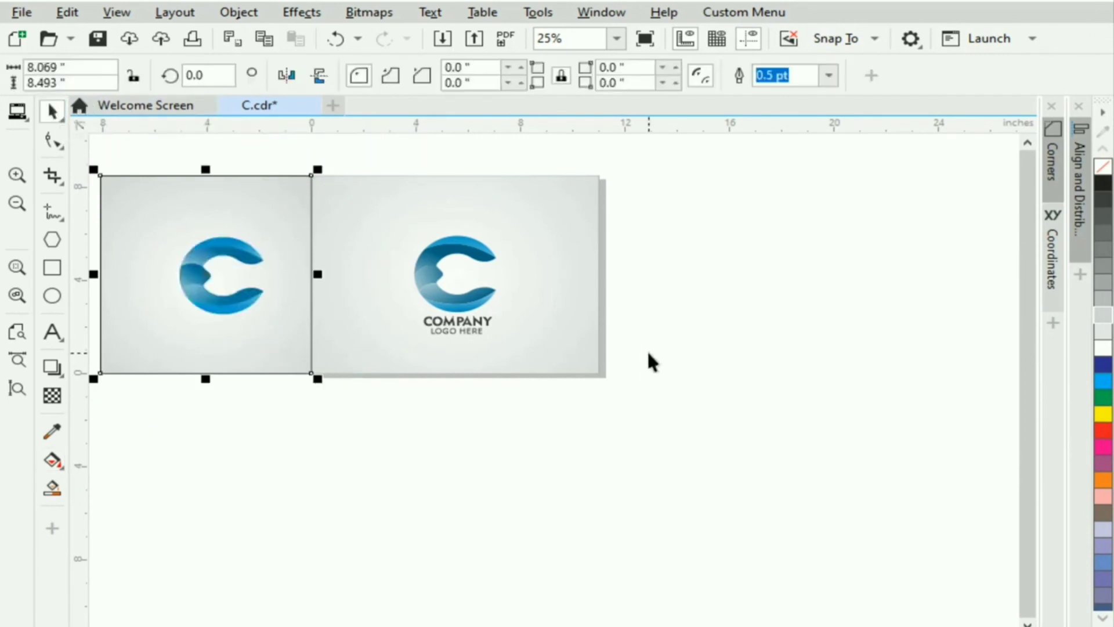
Copy the reference's COMPANY / LOGO HERE text beneath the new C and zoom to all objects.
{"action": "left_click", "coordinate": [17, 267]}
{"action": "left_click", "coordinate": [925, 498]}
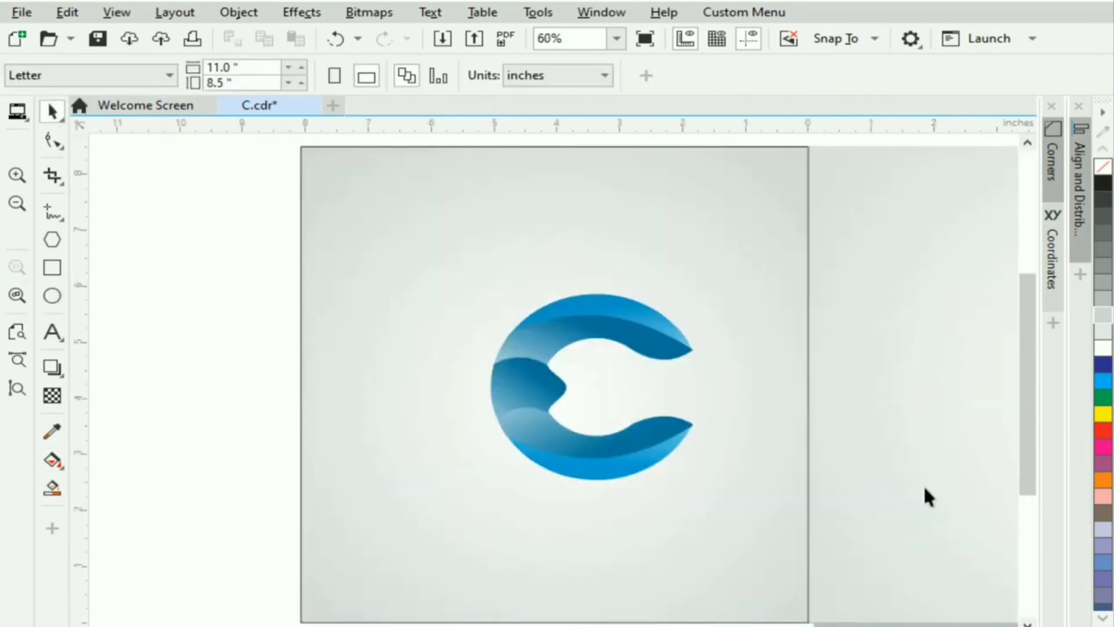
{"action": "scroll", "coordinate": [554, 371], "scroll_direction": "right", "scroll_amount": 4}
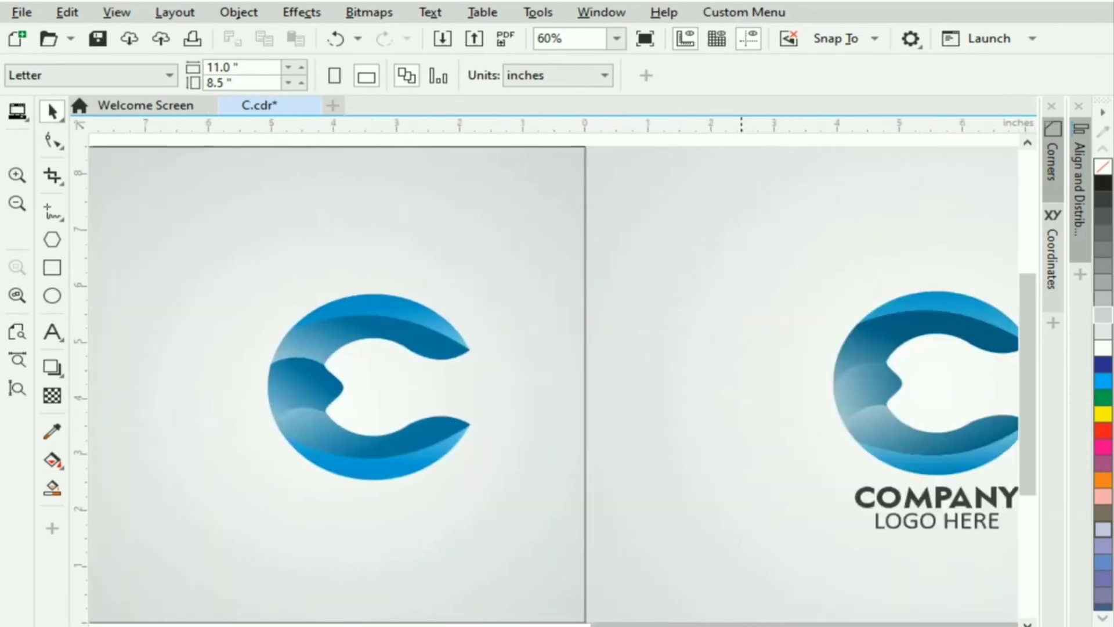
{"action": "left_click", "coordinate": [818, 473]}
{"action": "key", "text": "Tab"}
{"action": "scroll", "coordinate": [980, 598], "scroll_direction": "down", "scroll_amount": 3}
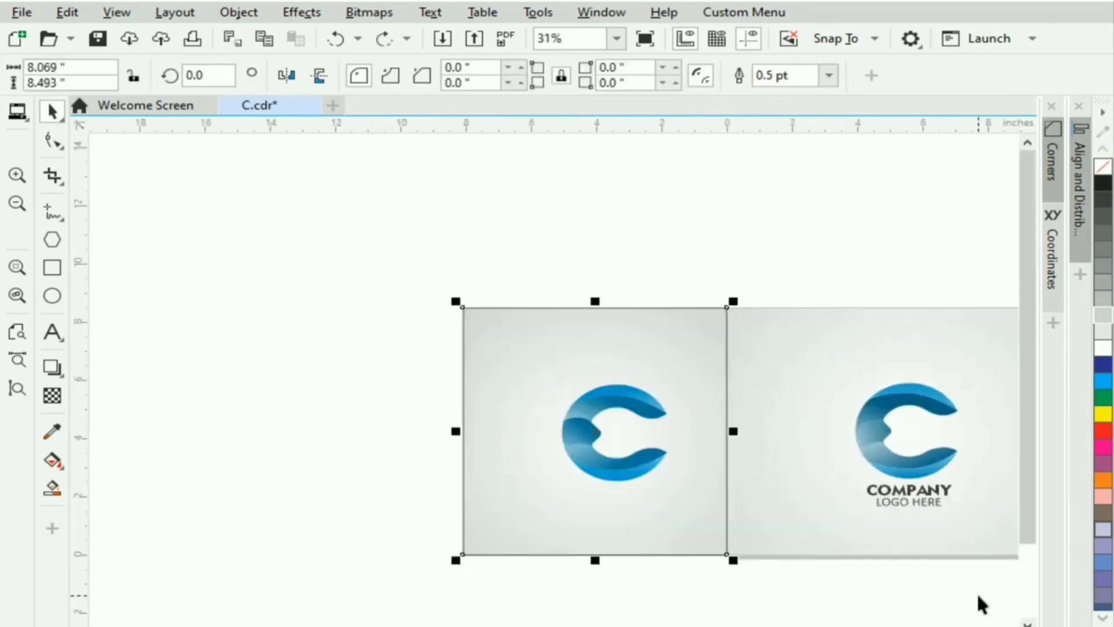
{"action": "left_click_drag", "start_coordinate": [814, 447], "coordinate": [815, 448]}
{"action": "left_click_drag", "start_coordinate": [907, 499], "coordinate": [624, 514]}
{"action": "left_click", "coordinate": [772, 560]}
{"action": "left_click", "coordinate": [16, 296]}
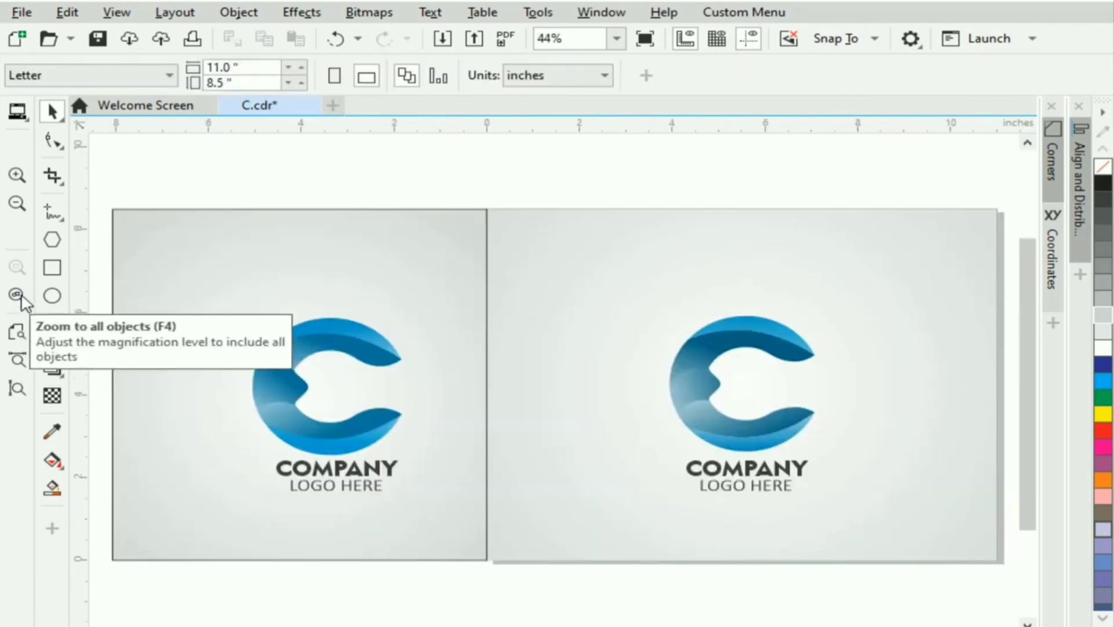